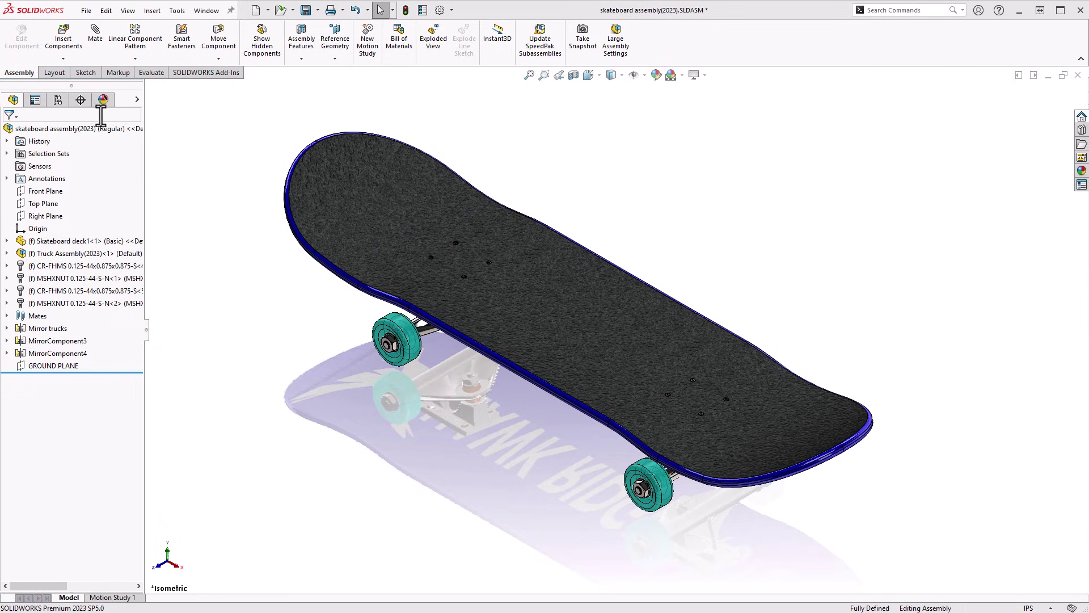
- Start a new exploded view for the Regular configuration and set up a radial step named "nuts"
click(58, 105)
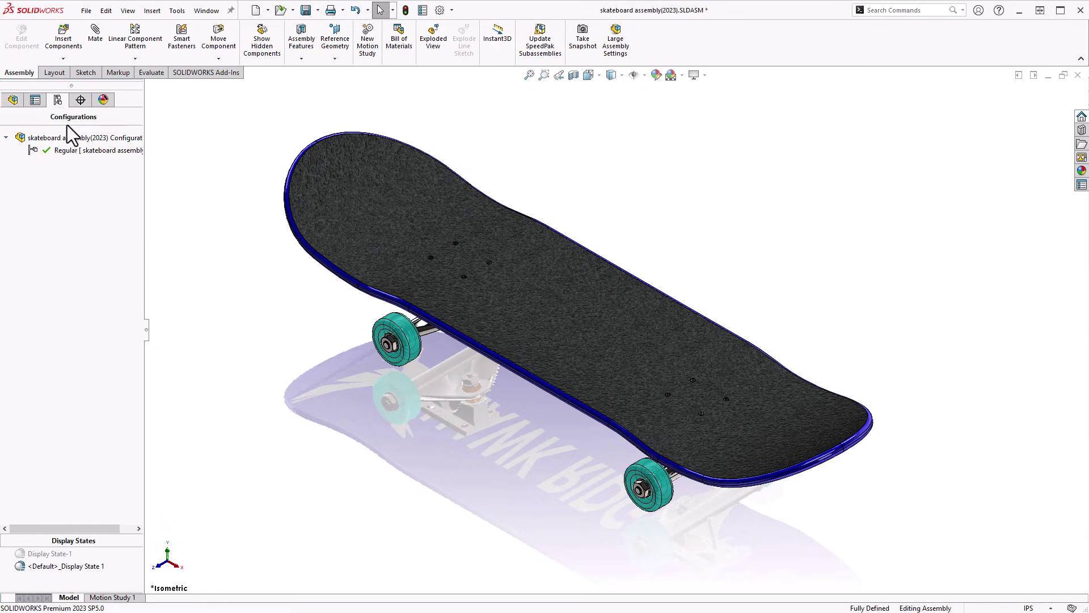
right_click(70, 151)
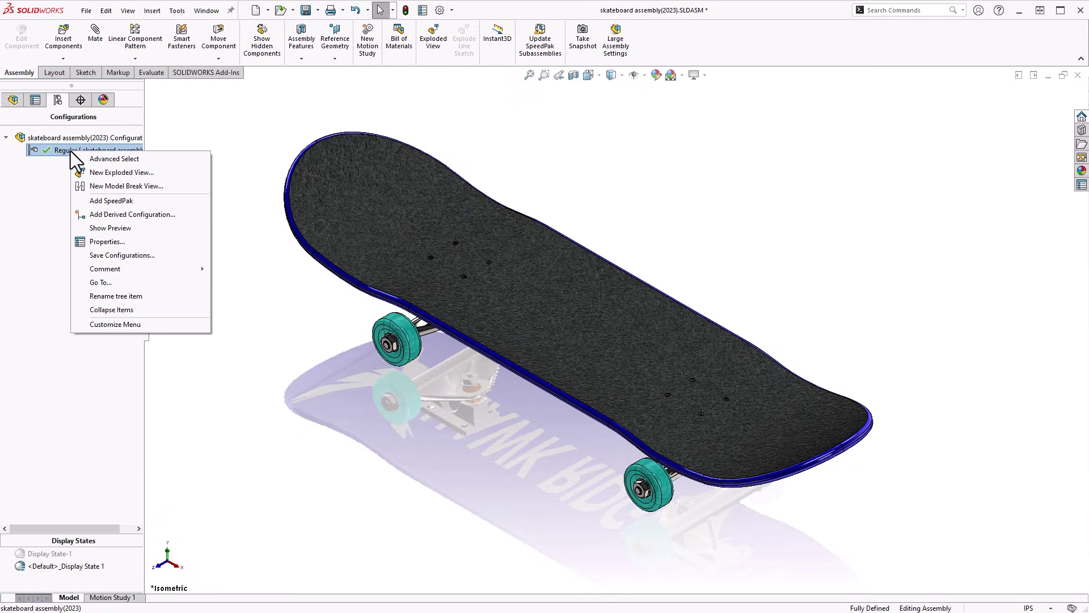
click(164, 175)
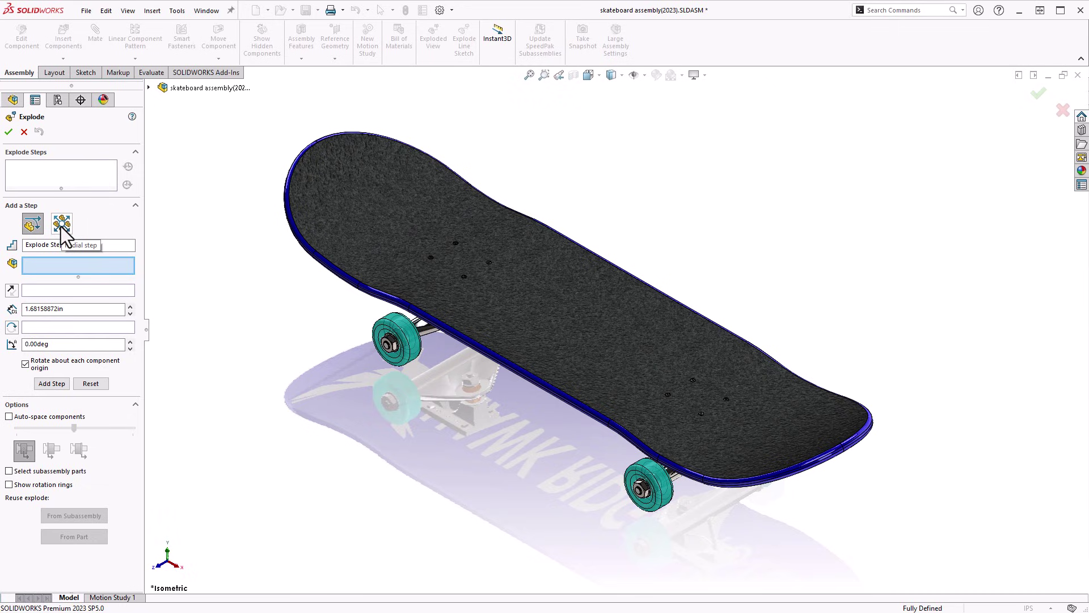
click(61, 226)
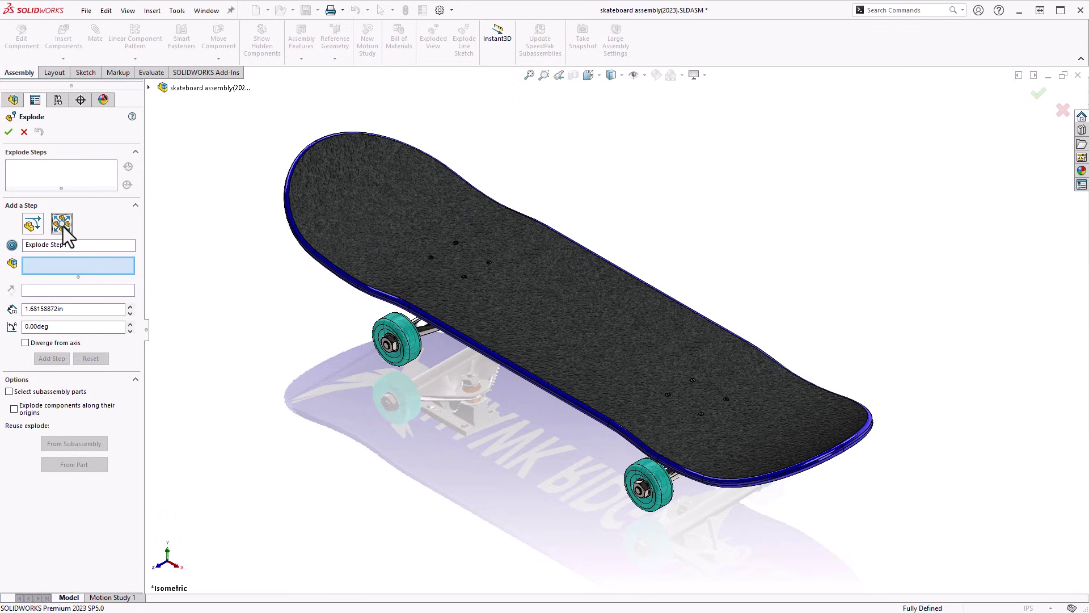
middle_drag(495, 110, 539, 111)
key(shift+Up)
key(shift+Up)
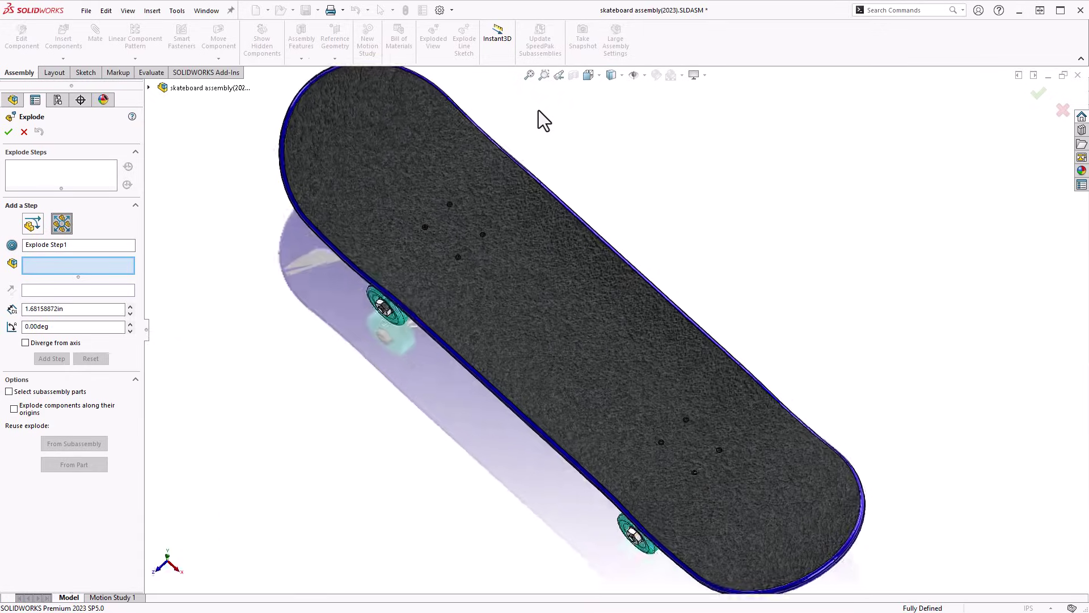
scroll(433, 193, down, 5)
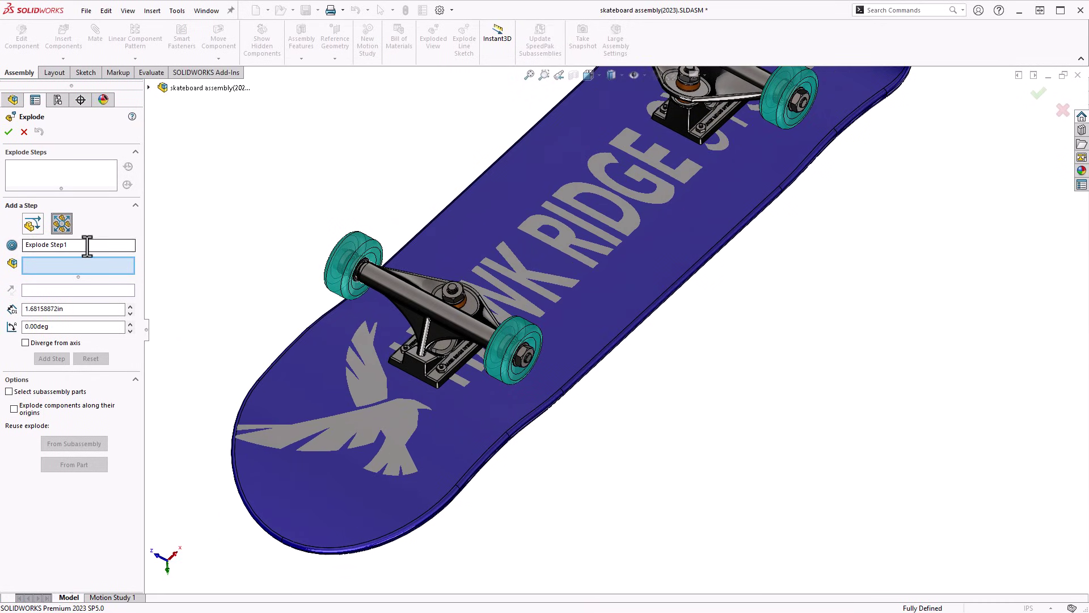
drag(73, 245, 24, 245)
text(nuts)
- Try rotating the two end nuts of the truck base -63° and moving them radially about 0.61 in, undoing each attempt
scroll(511, 363, down, 8)
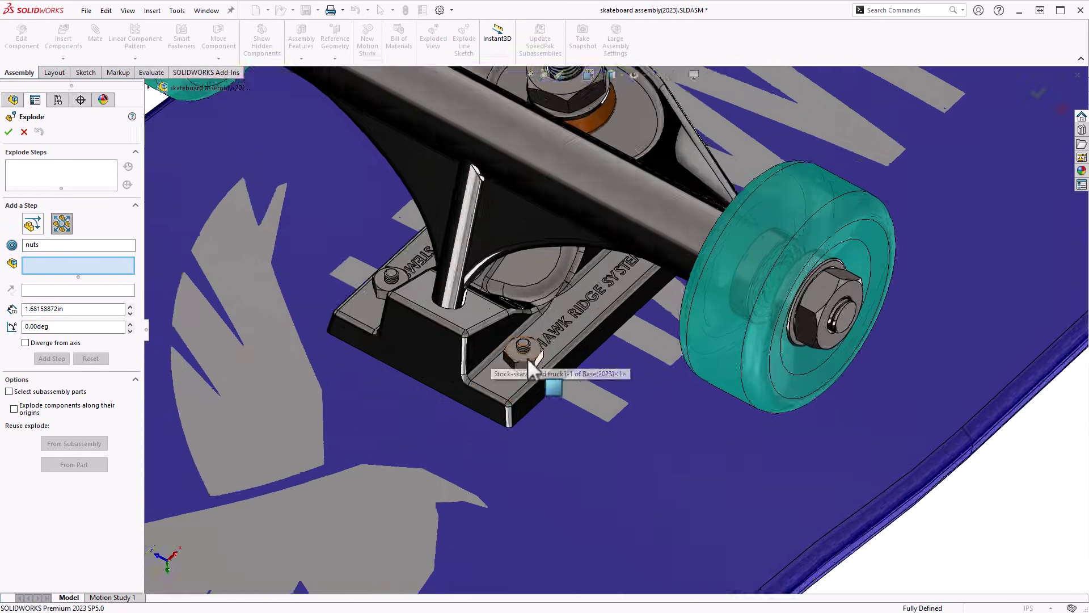
click(517, 358)
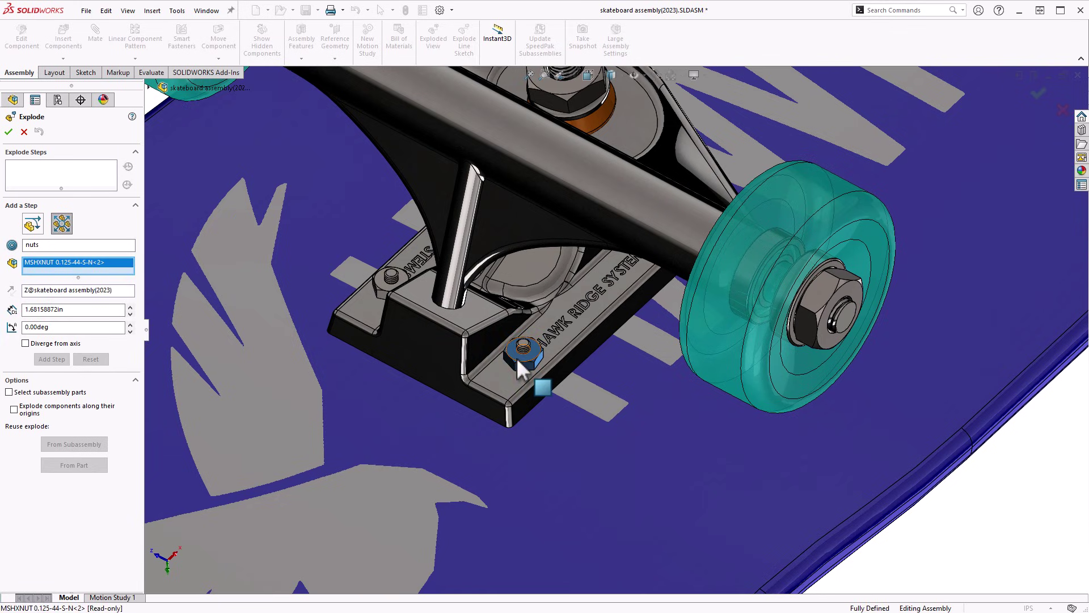
click(379, 282)
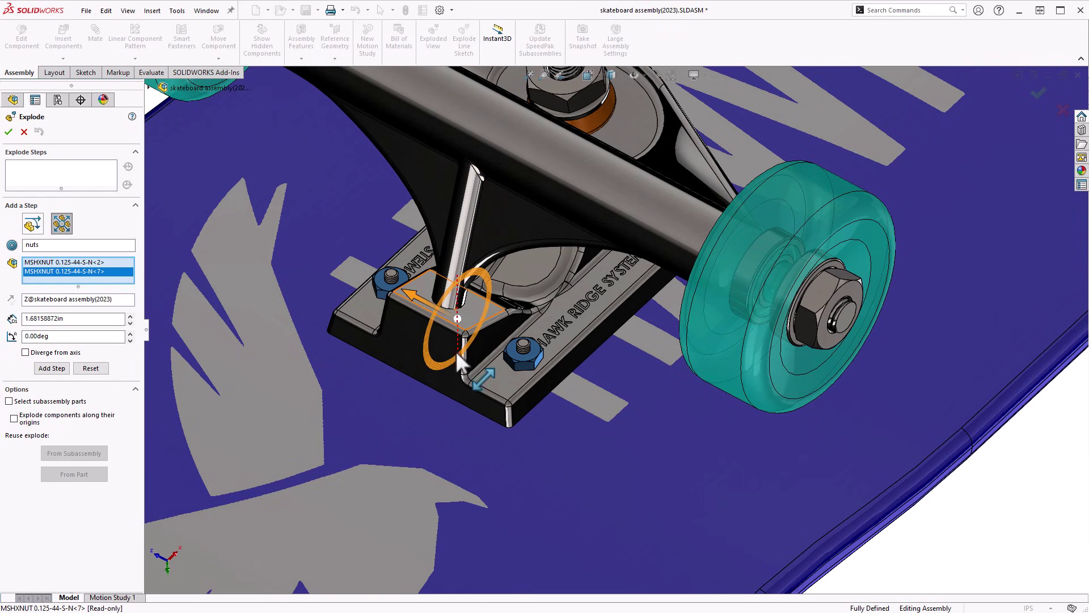
middle_drag(452, 360, 454, 309)
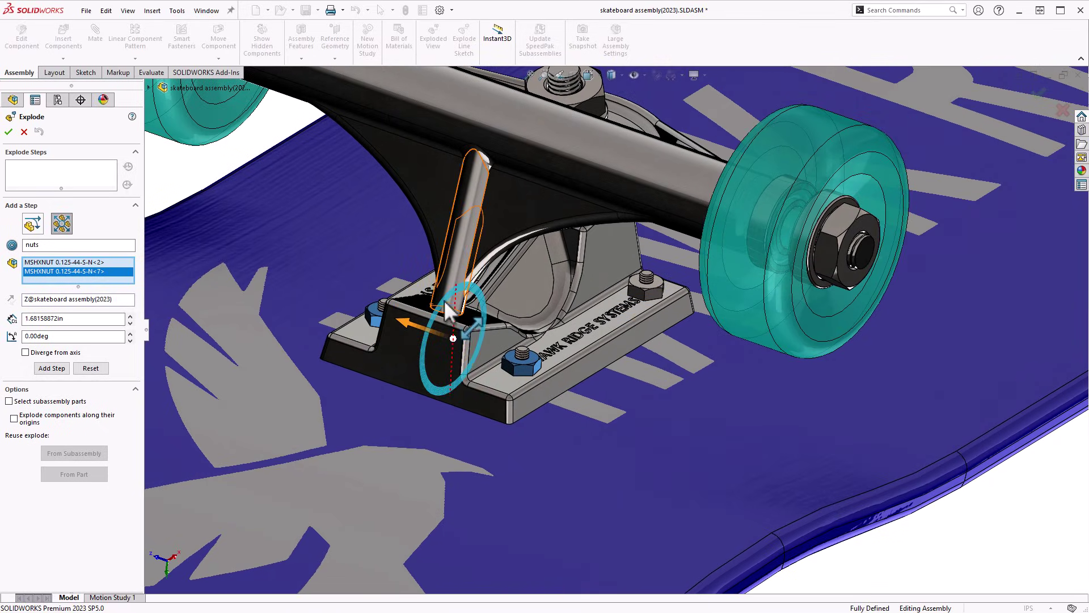
drag(446, 316, 427, 367)
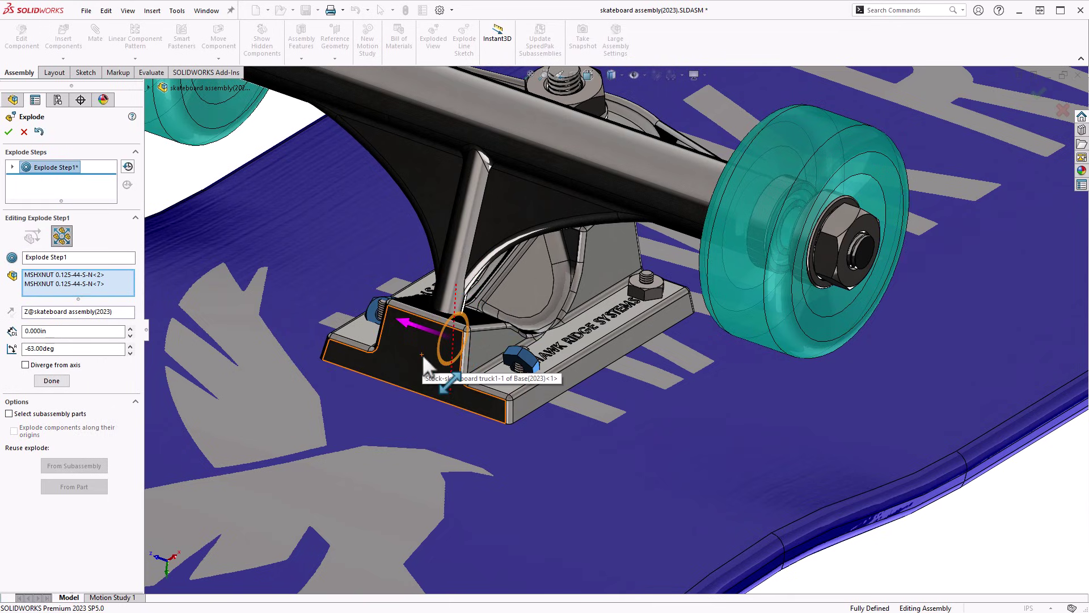
click(53, 381)
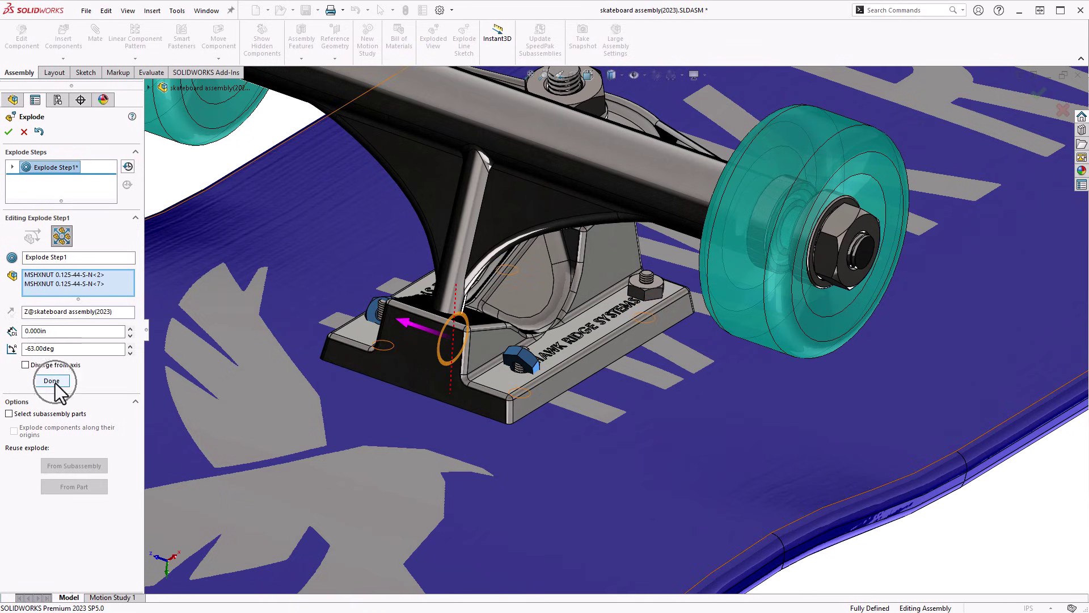
click(40, 132)
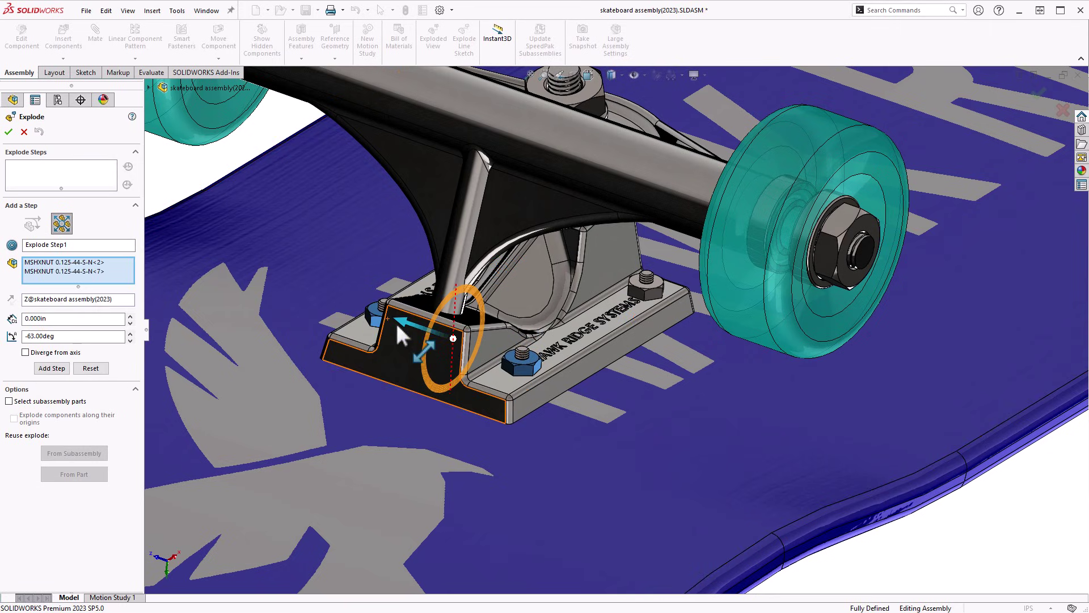
drag(404, 331, 347, 302)
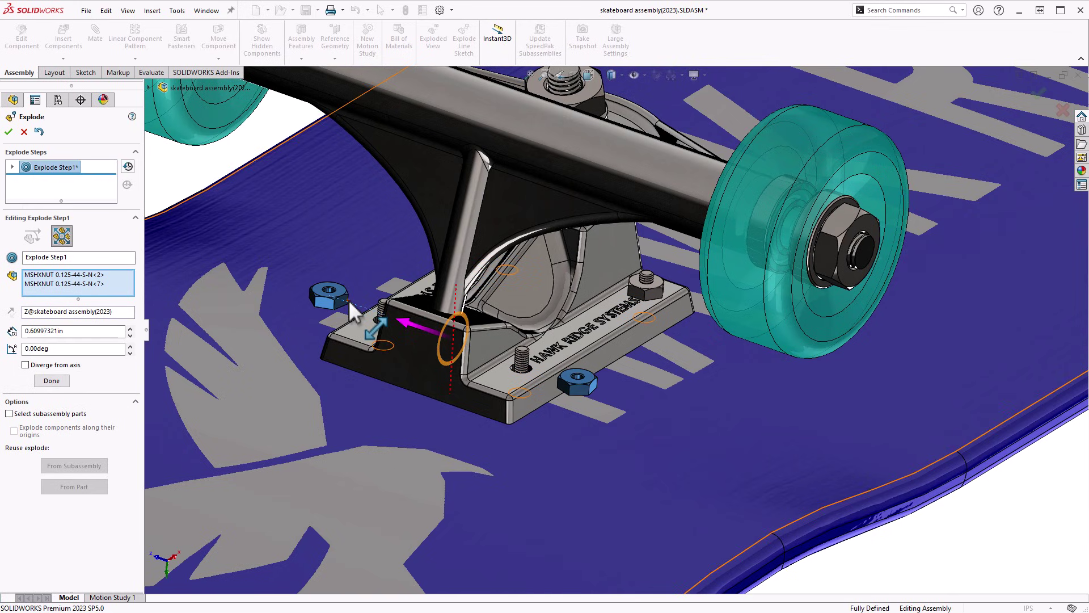
click(38, 131)
- Add the base's other two nuts and explode all four radially about 1.3 in with a -40.5° rotation
click(639, 290)
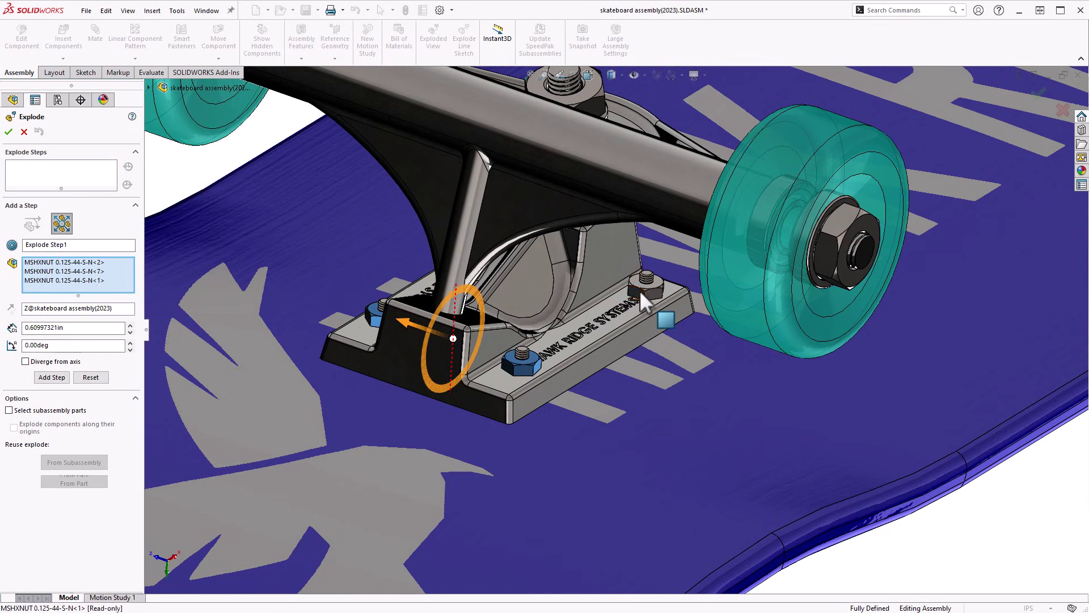
middle_drag(639, 291, 452, 247)
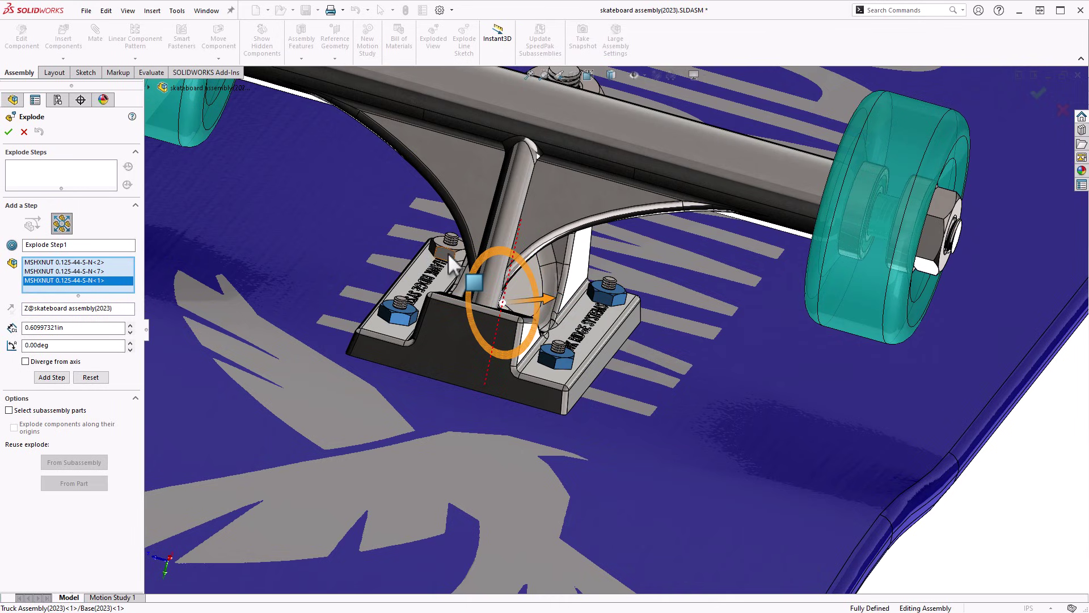
click(448, 253)
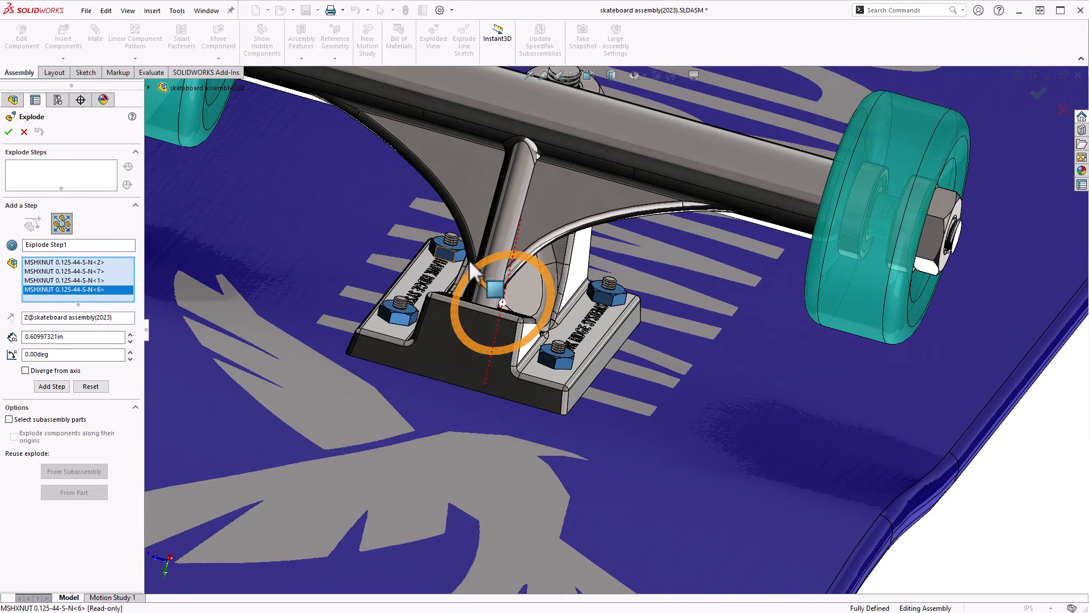
drag(470, 263, 420, 231)
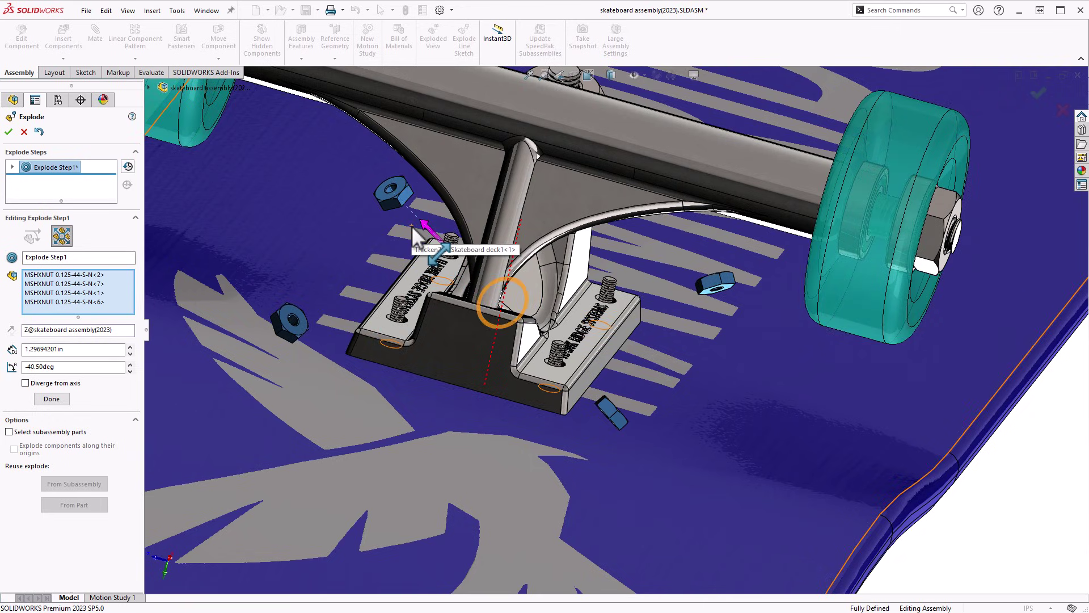
right_click(413, 232)
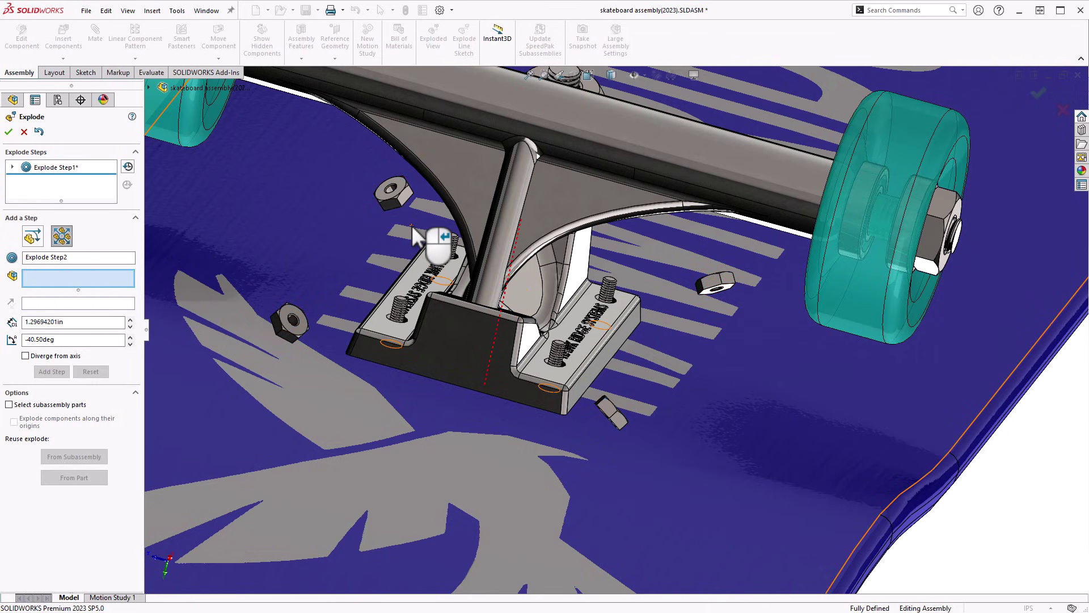
- Delete the radial explode step and cancel the exploded view
right_click(69, 168)
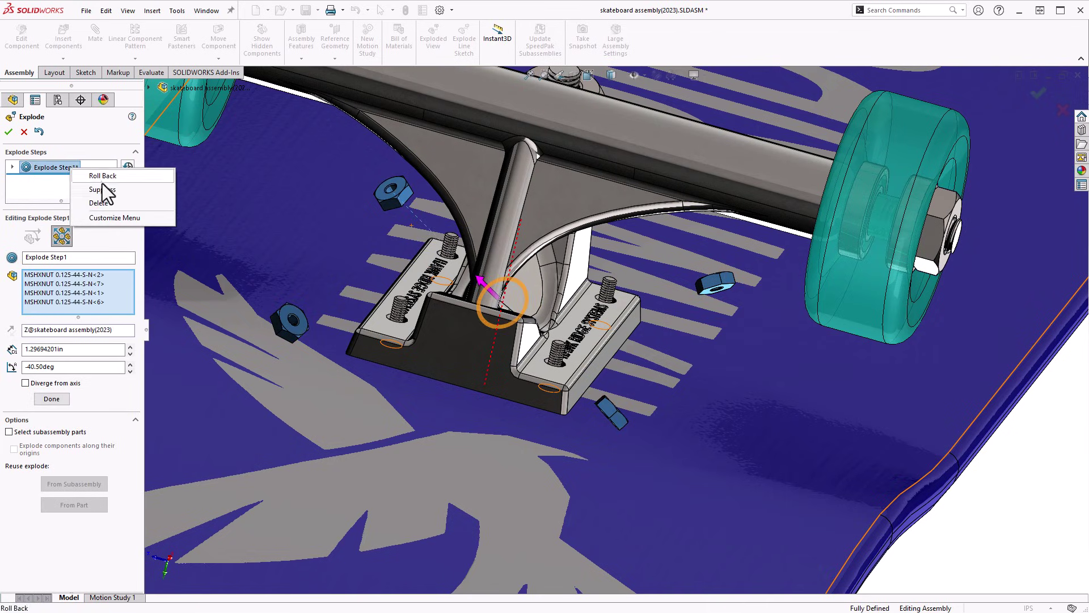
click(99, 203)
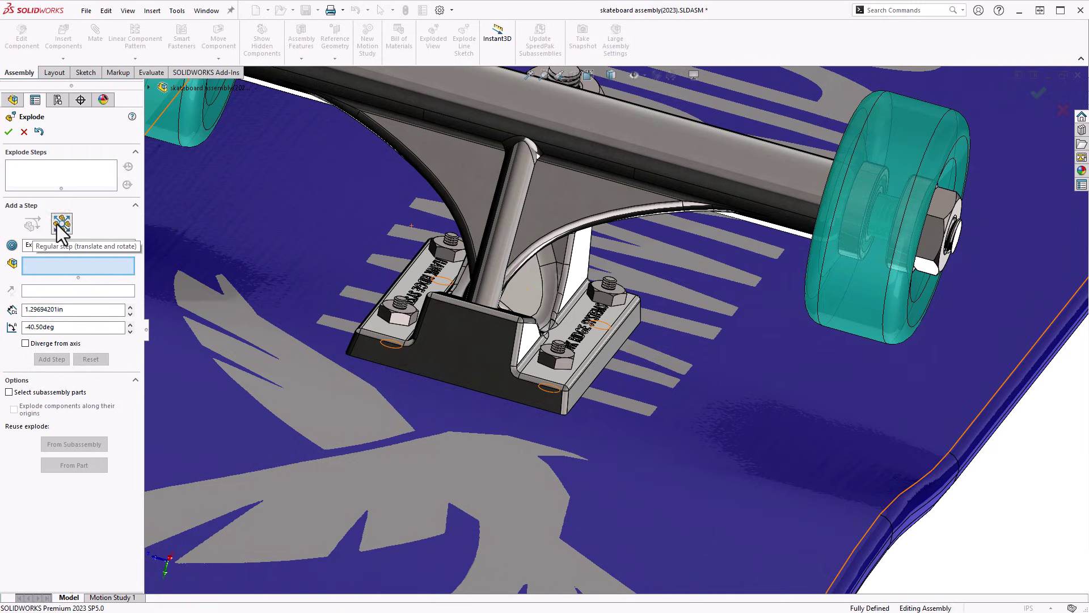
scroll(362, 291, down, 5)
middle_drag(494, 318, 451, 275)
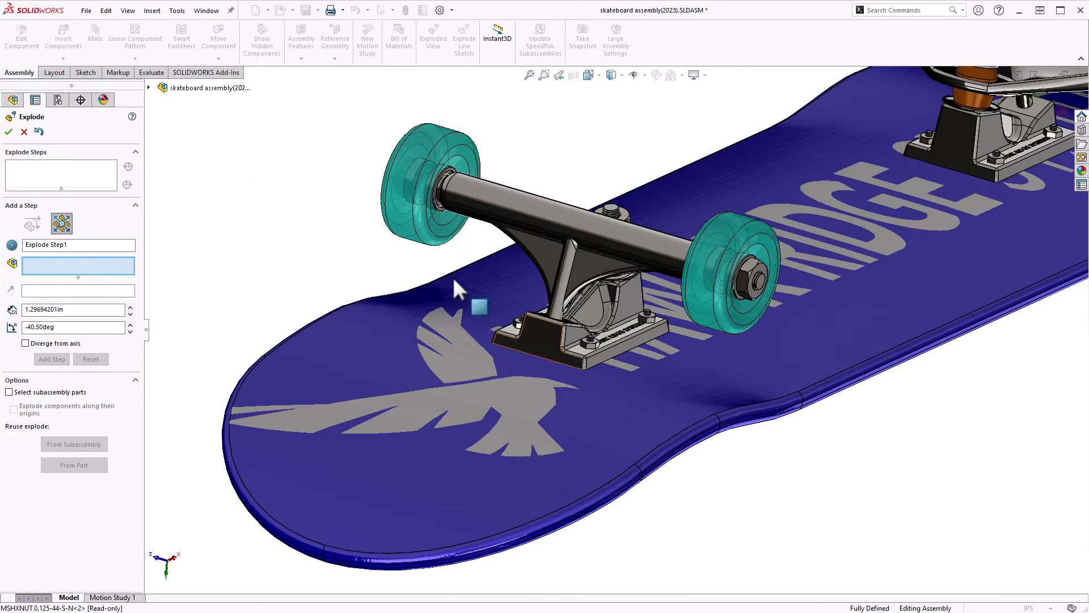
scroll(597, 316, down, 3)
scroll(628, 327, up, 5)
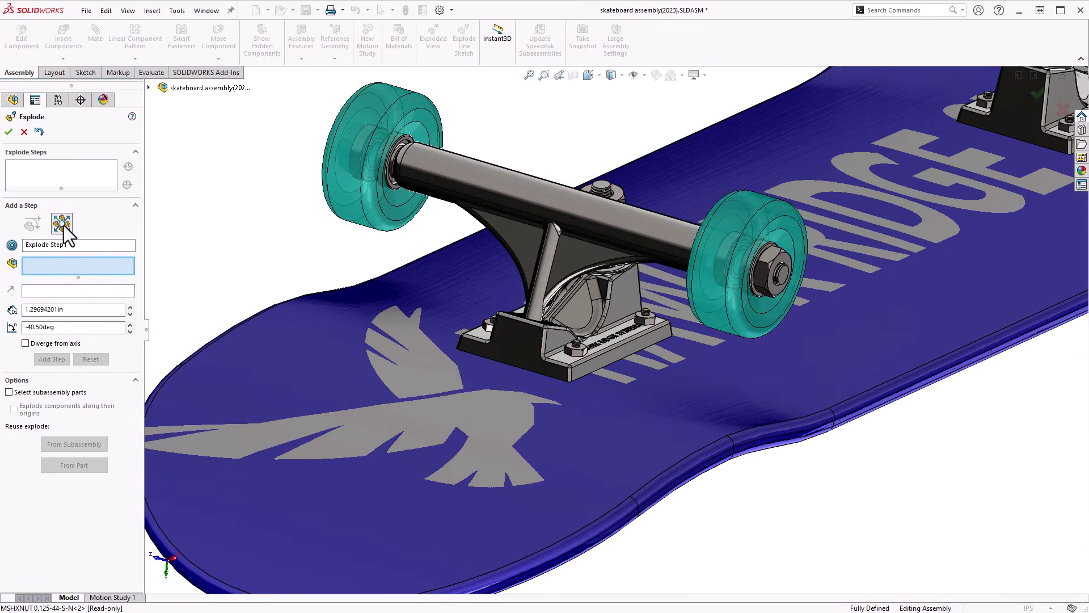
click(24, 132)
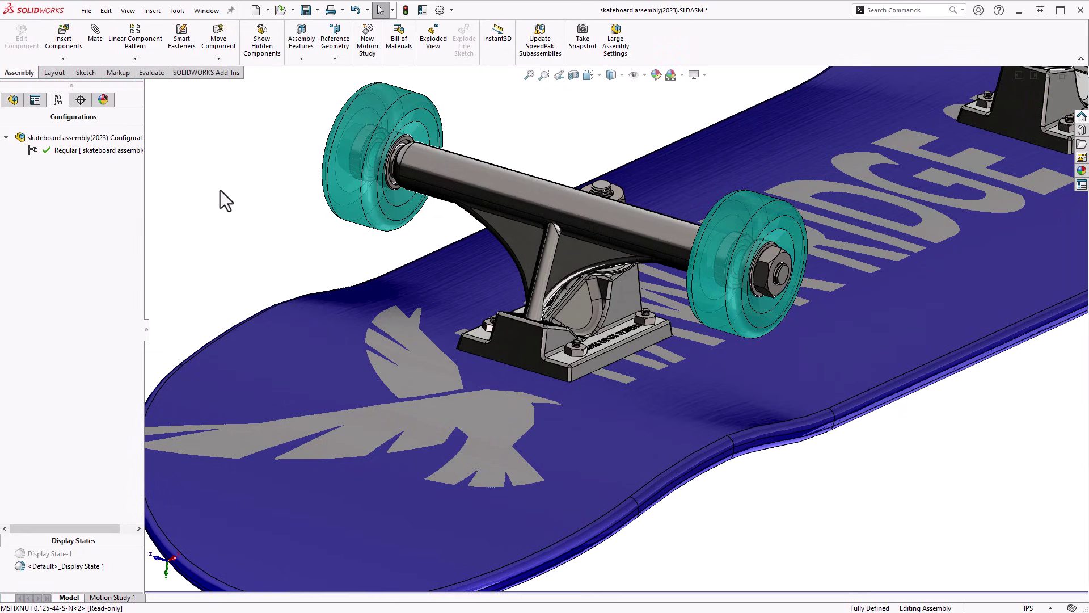
- Start a new exploded view with a regular translate-and-rotate step named "nuts"
ctrl+middle_drag(524, 264, 547, 278)
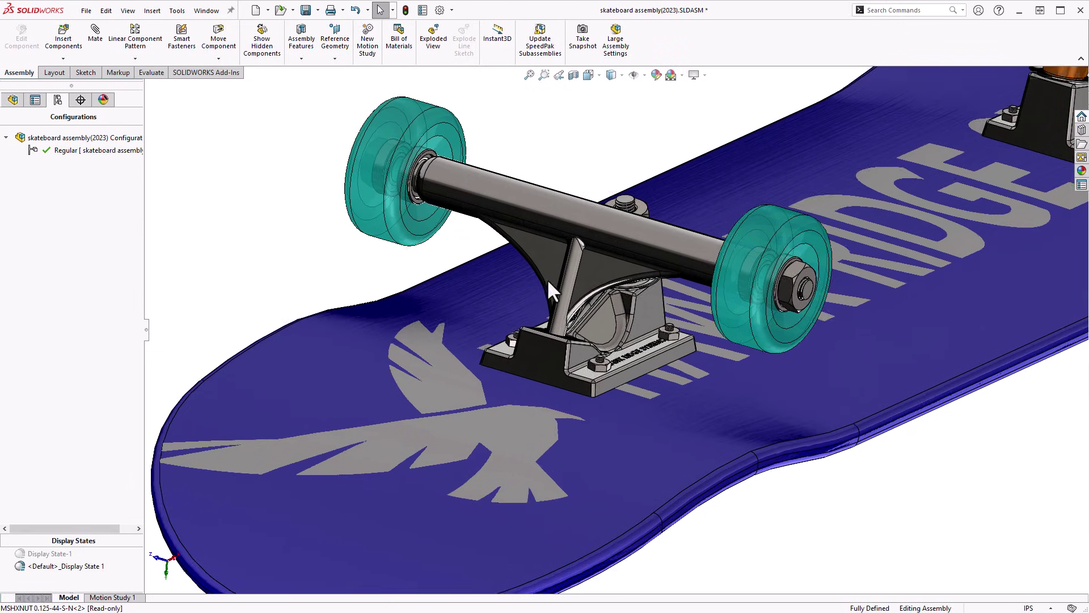
scroll(527, 252, up, 2)
click(431, 50)
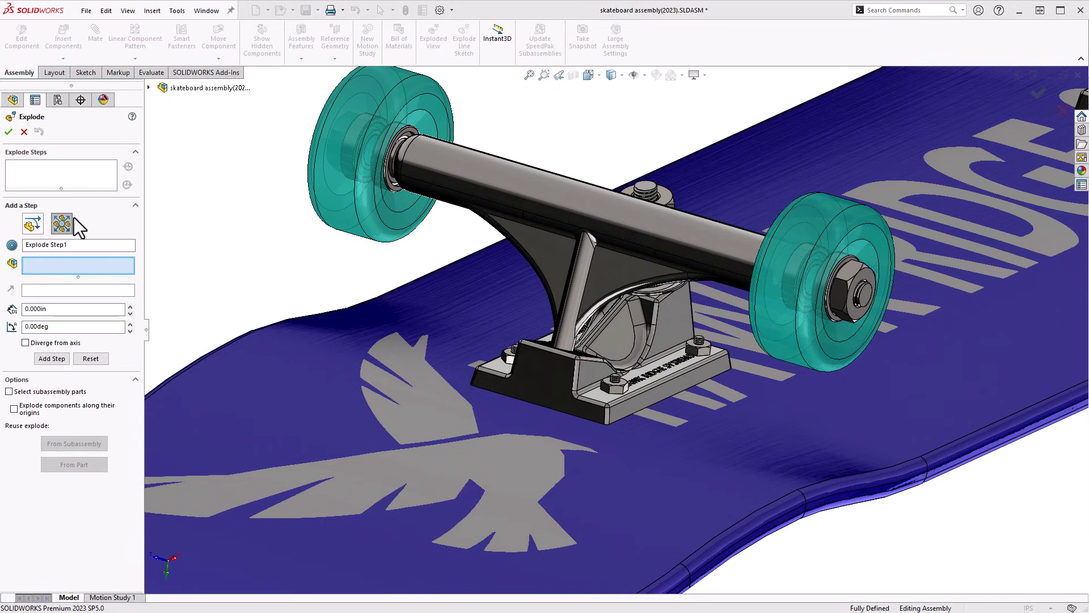
click(30, 225)
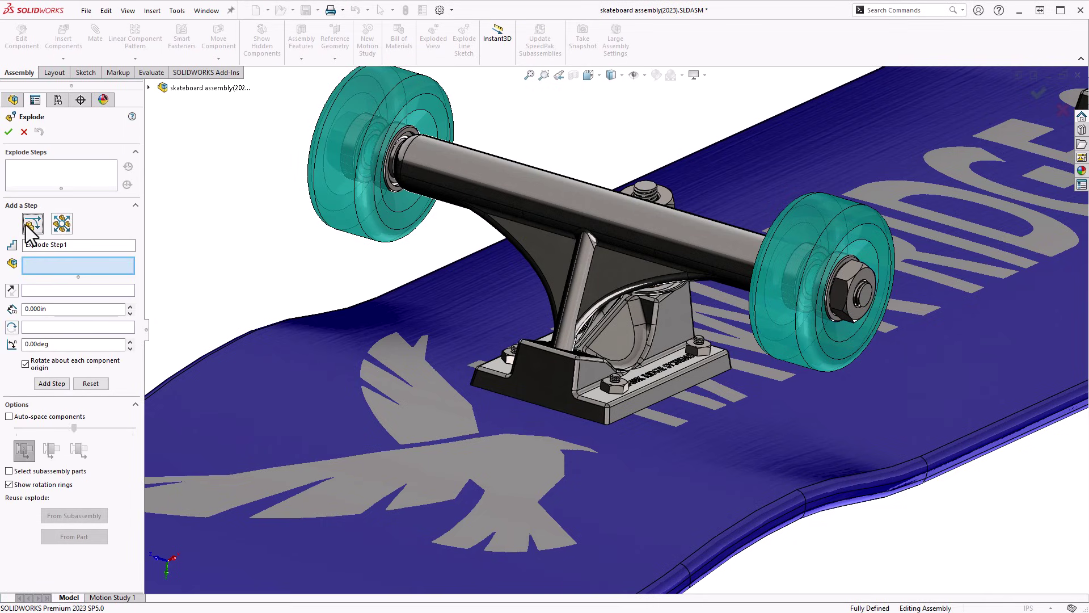
drag(87, 245, 20, 245)
text(nuts)
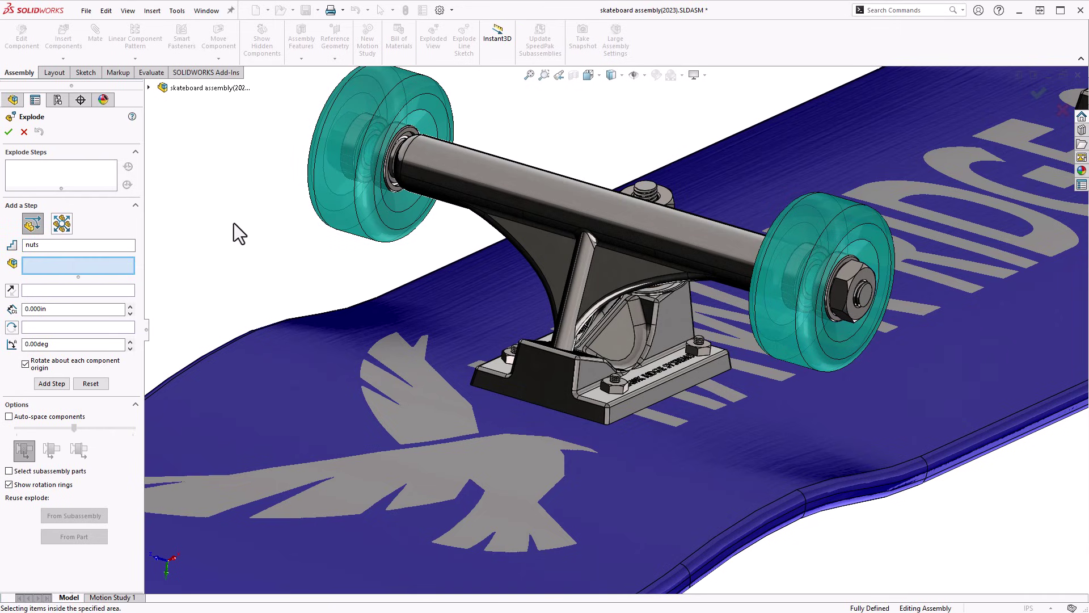
- Choose the "base nuts" selection set as the step's components and turn off the rotation rings
click(149, 87)
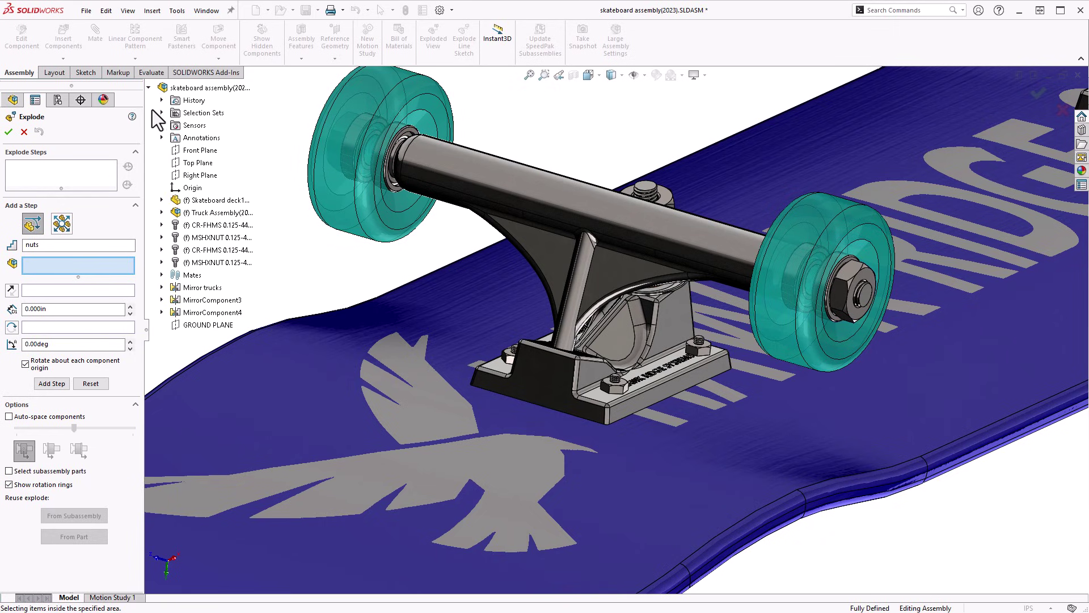
click(161, 112)
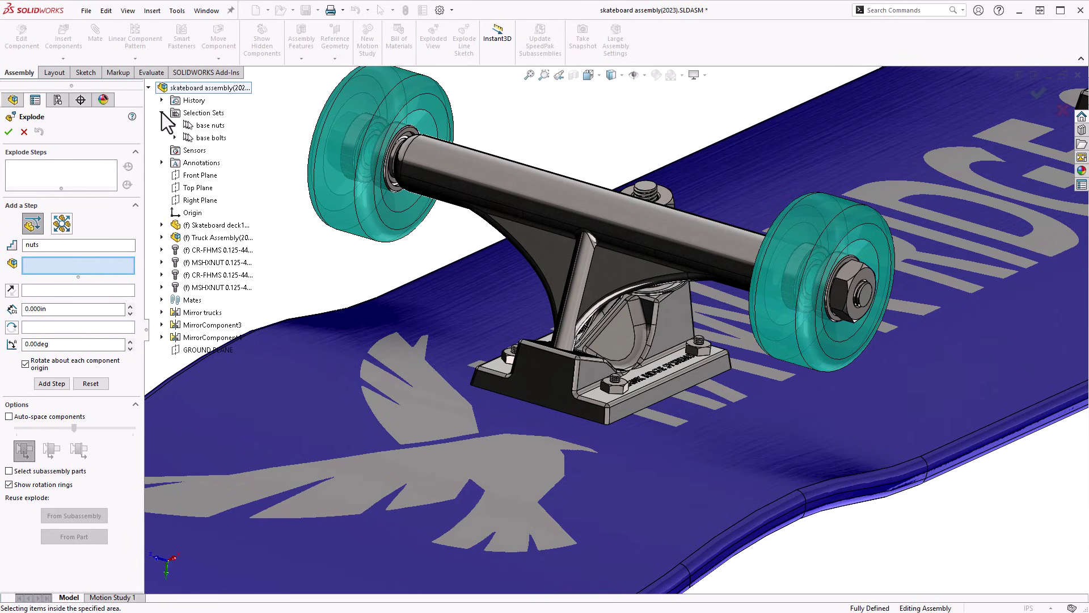
click(214, 128)
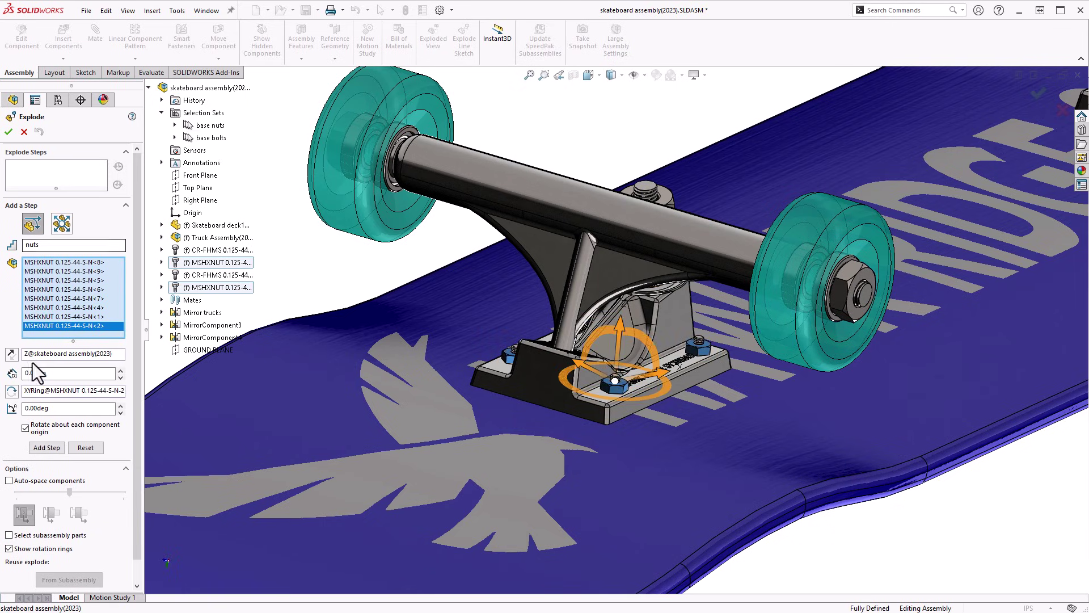
click(9, 550)
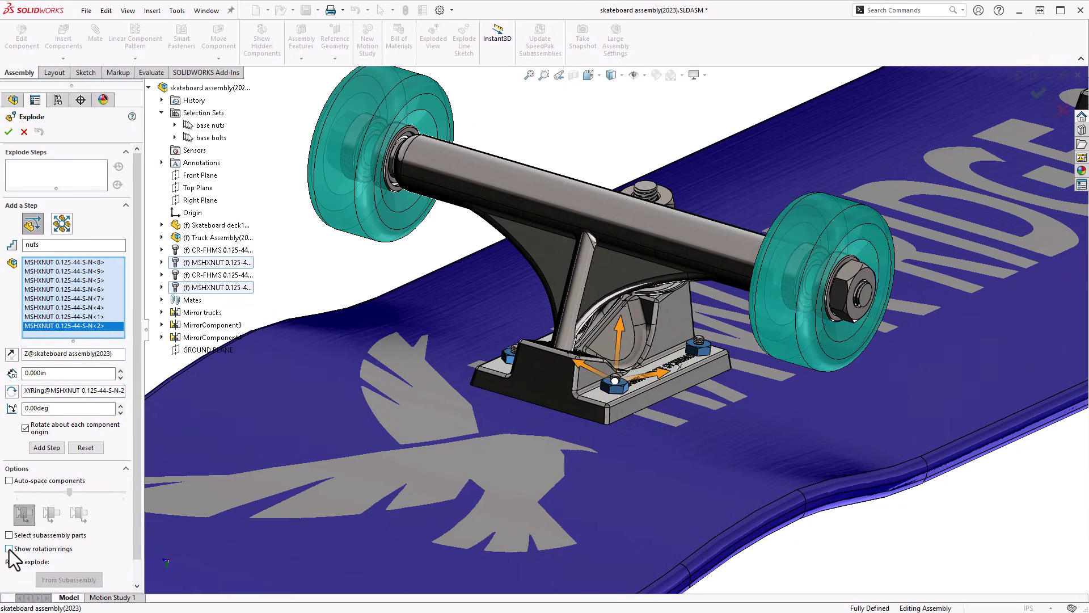
- Explode the base nuts 1 in upward away from the deck, name the step "nuts" and complete it
scroll(868, 164, up, 5)
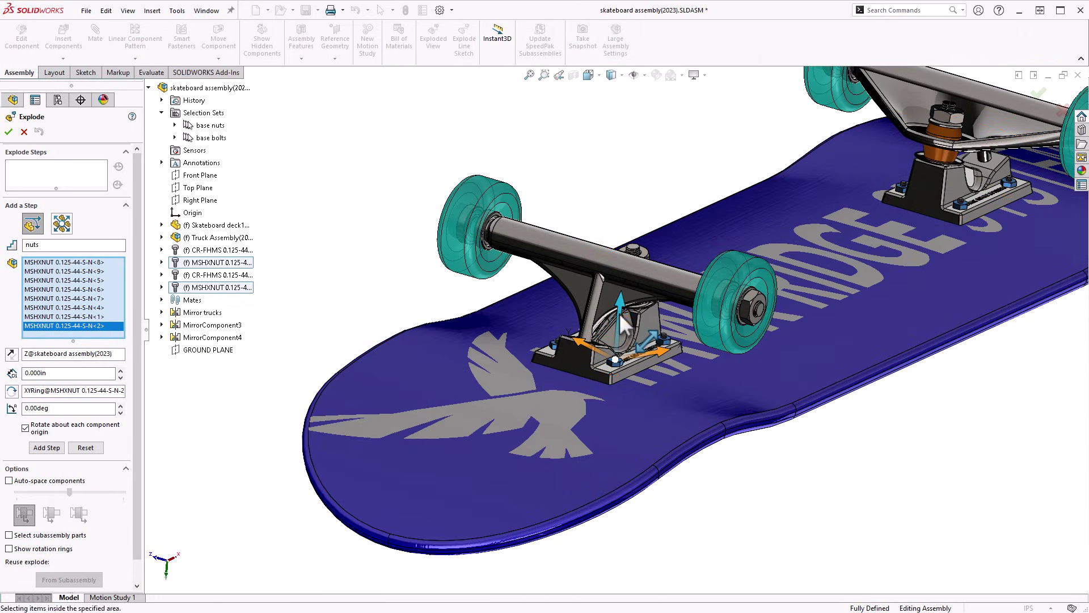
drag(619, 313, 622, 275)
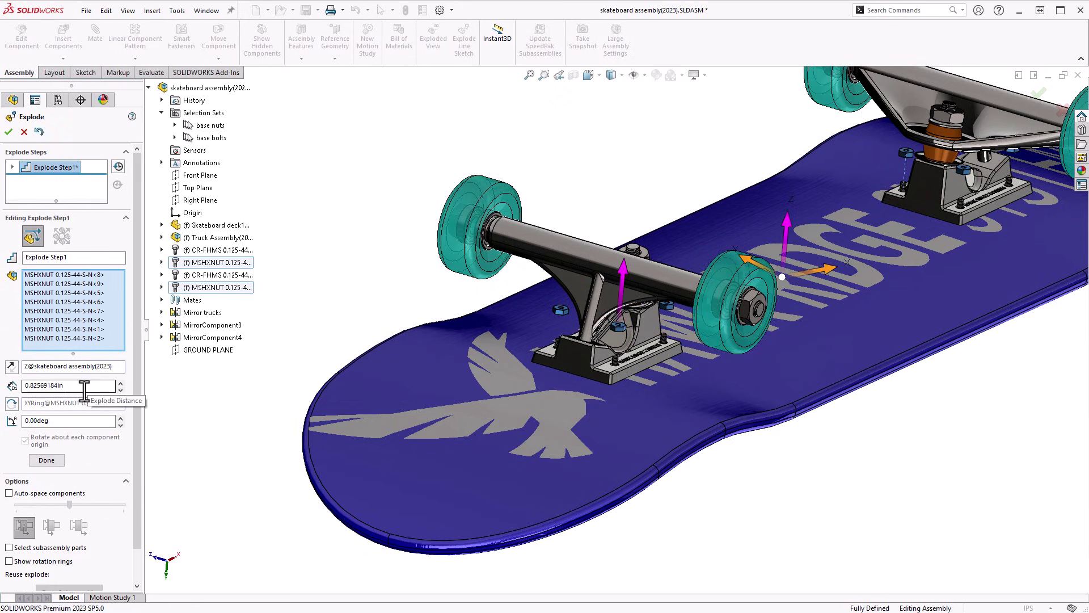
drag(86, 390, 28, 390)
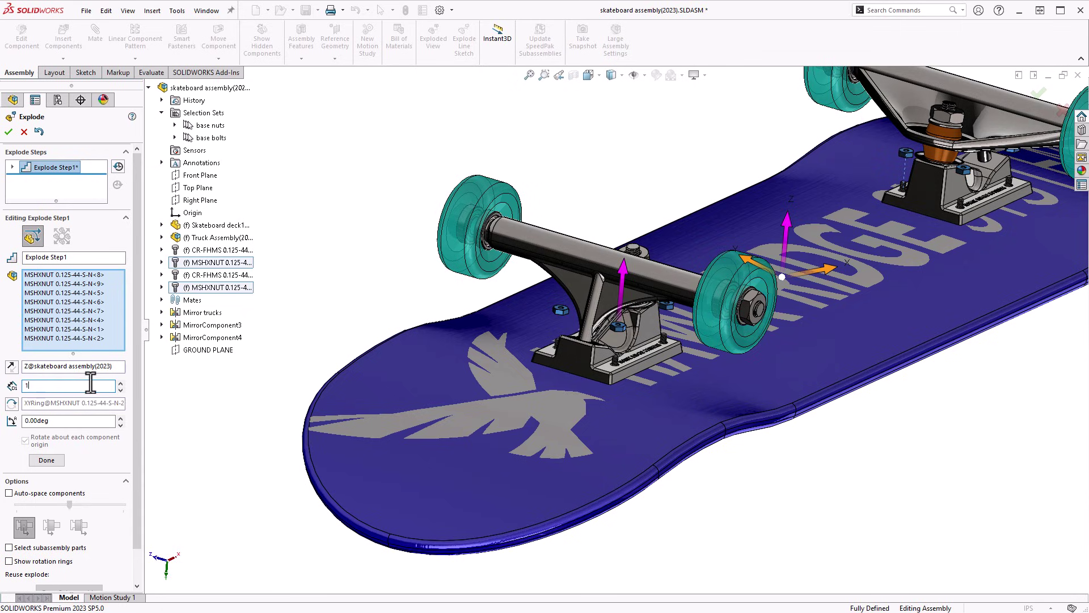
text(1)
key(Tab)
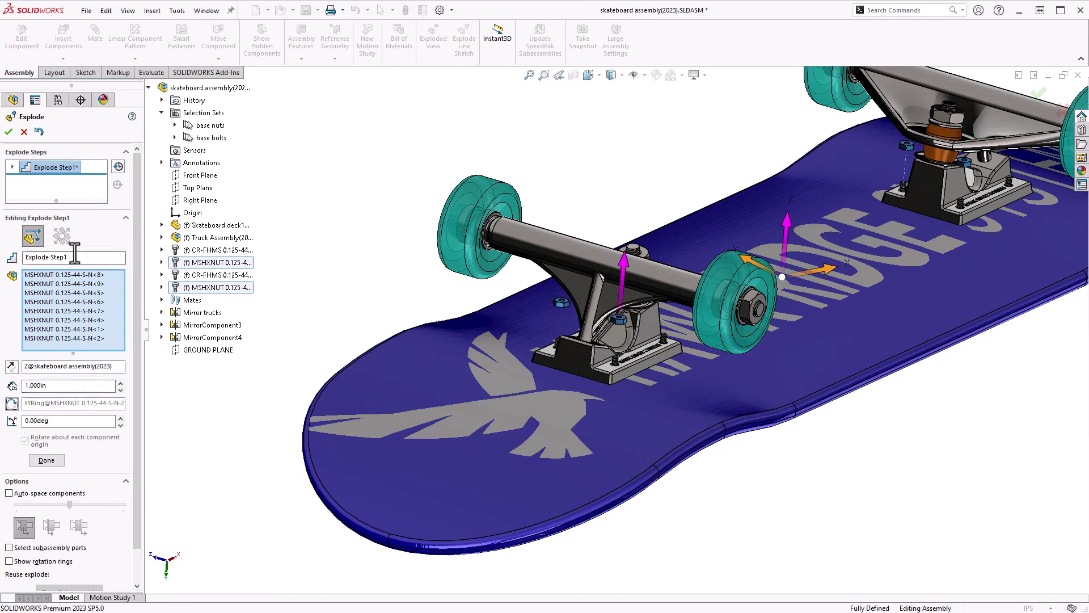
drag(74, 257, 24, 257)
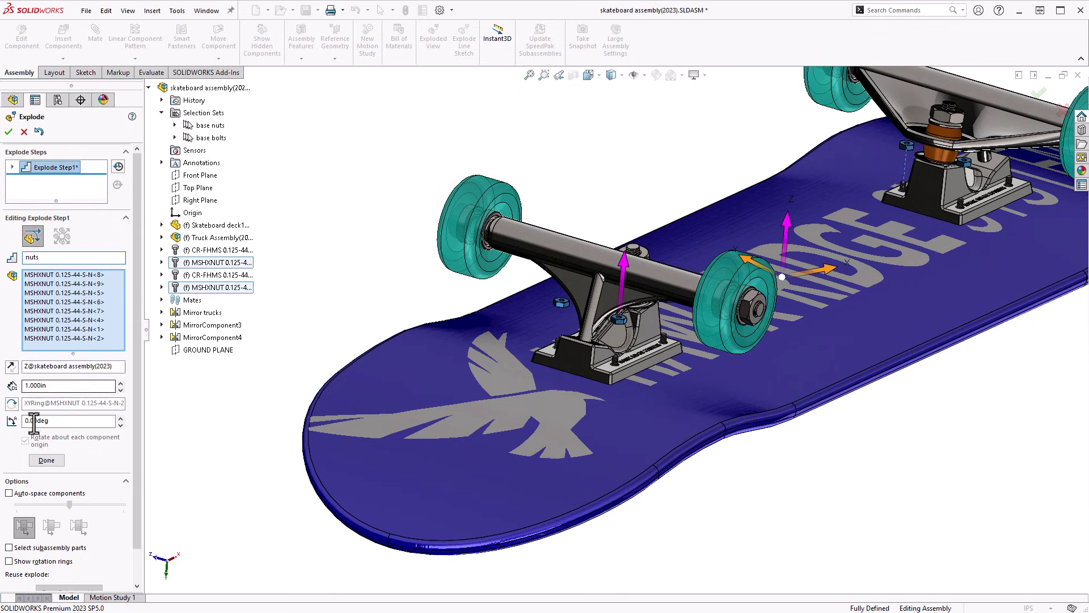
click(43, 459)
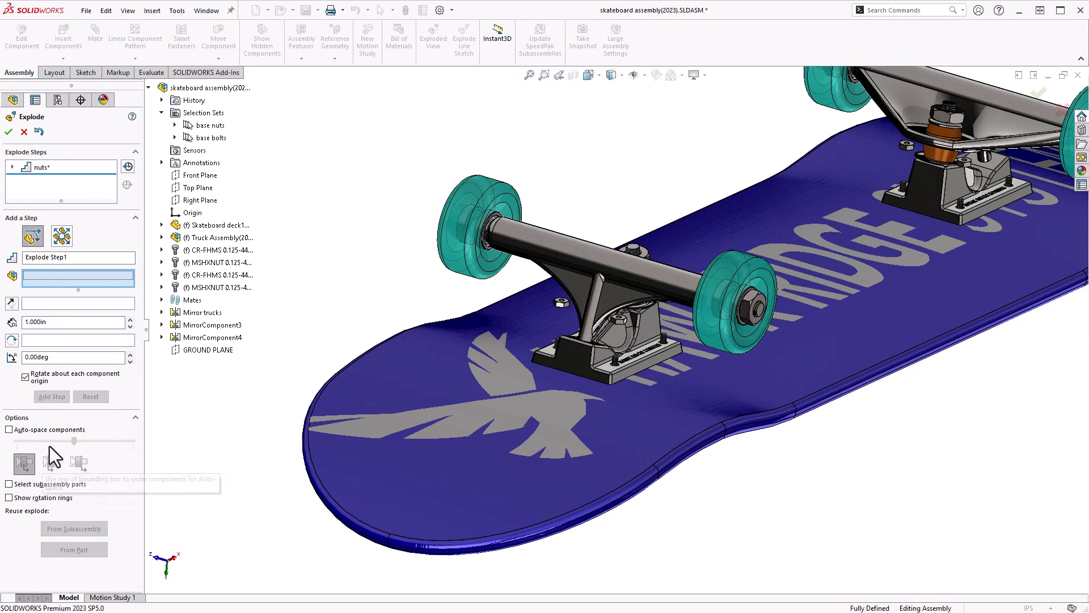
- Name the new explode step "bolts" and choose the "base bolts" selection set as its components
drag(86, 257, 27, 257)
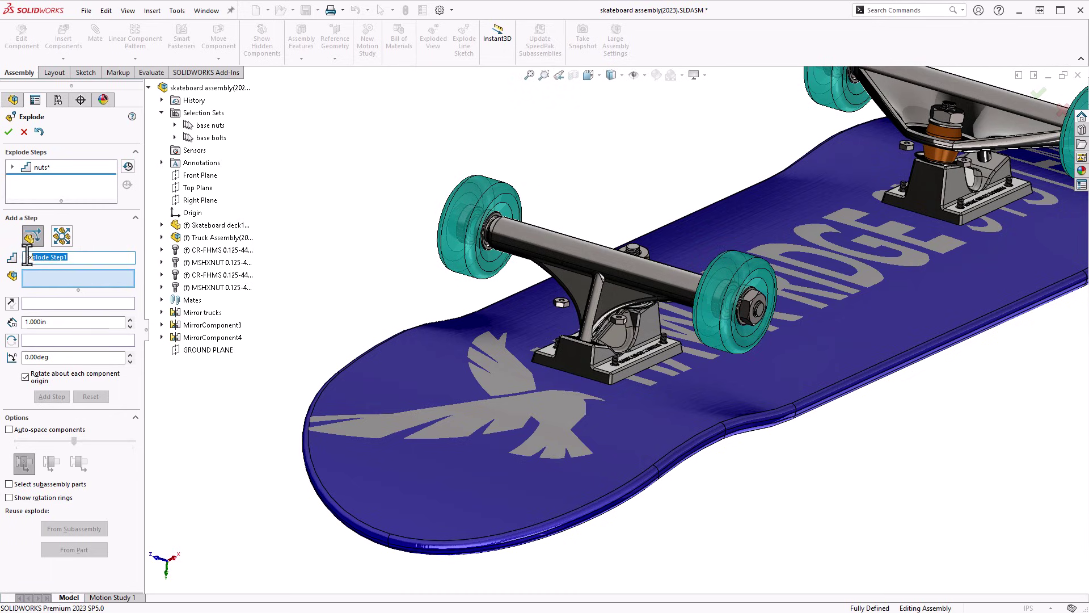
text(bolts)
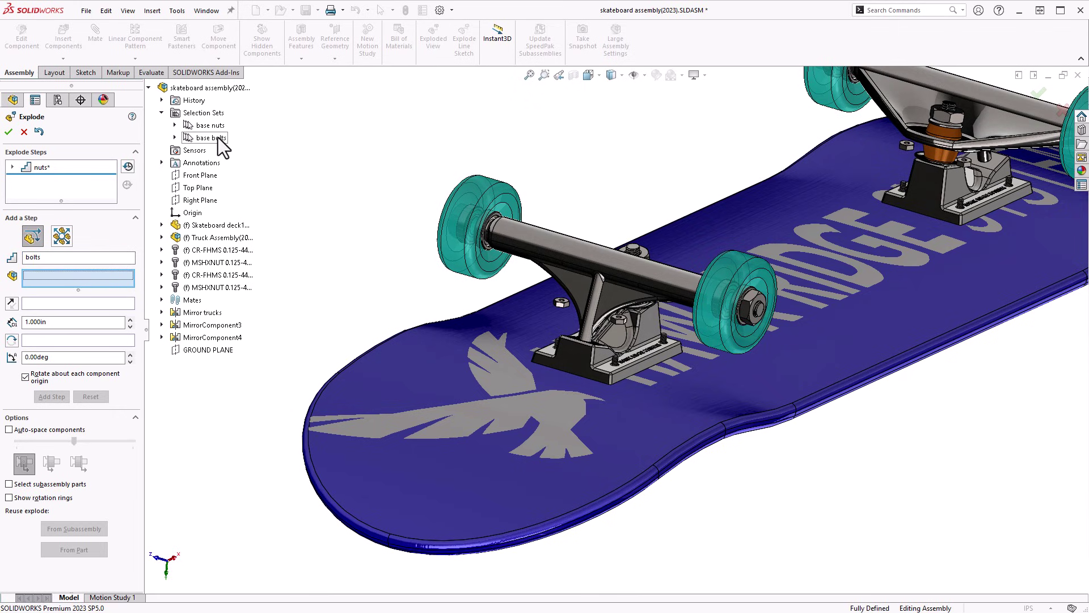
click(219, 138)
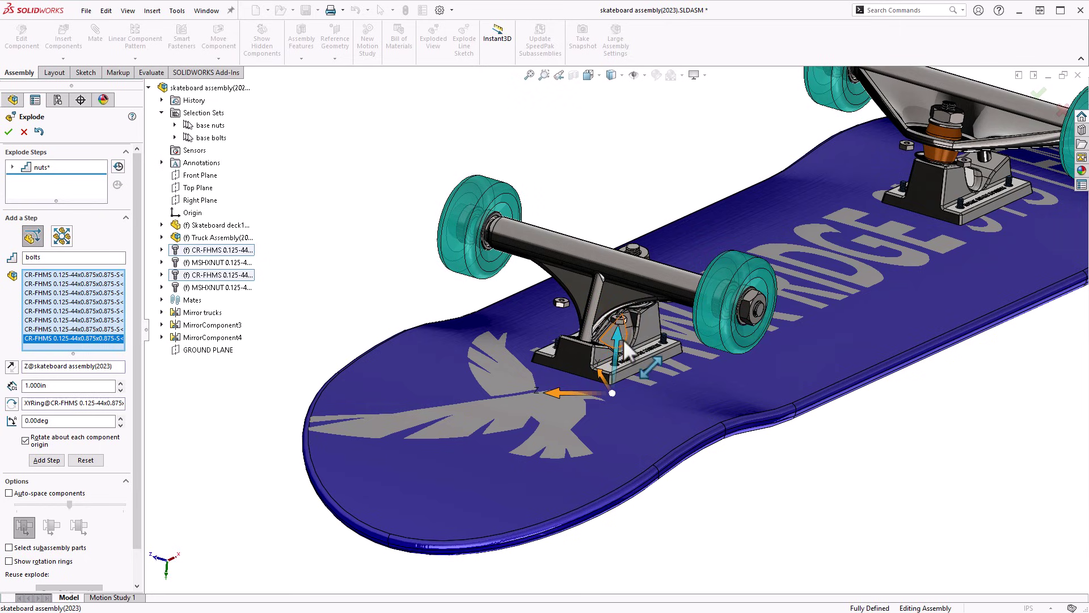
- Explode the bolts 5 in downward out of the deck and complete the step
drag(626, 335, 622, 421)
drag(110, 398, 15, 396)
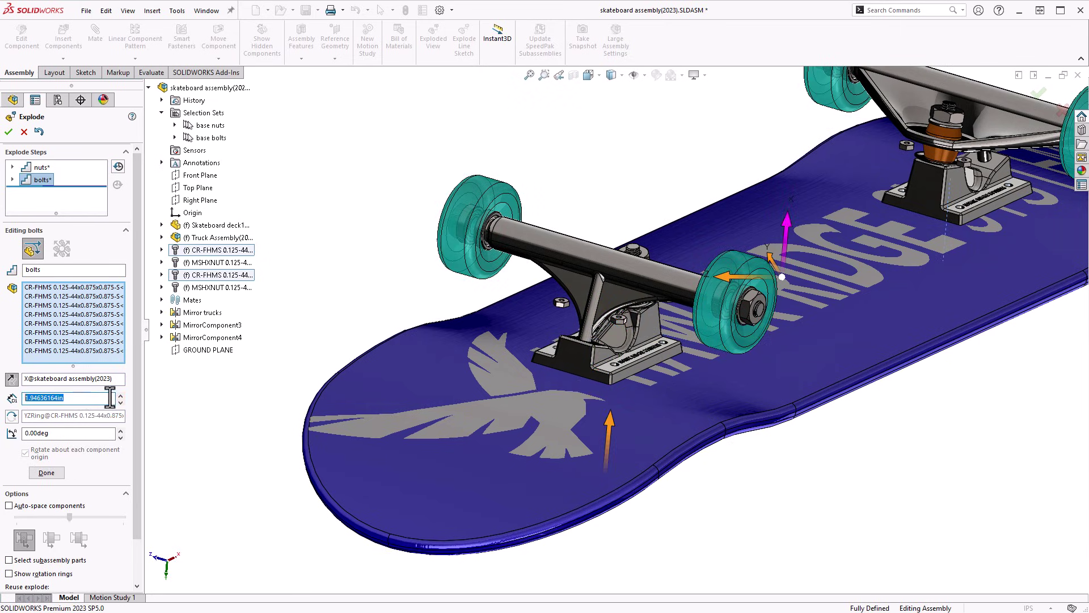
text(5)
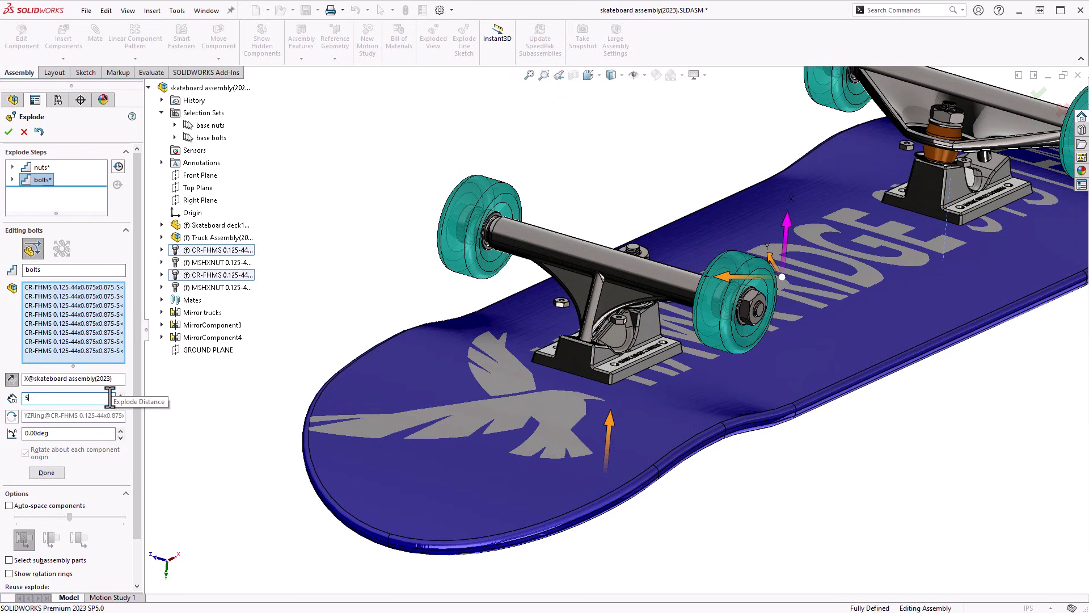
key(Return)
key(f)
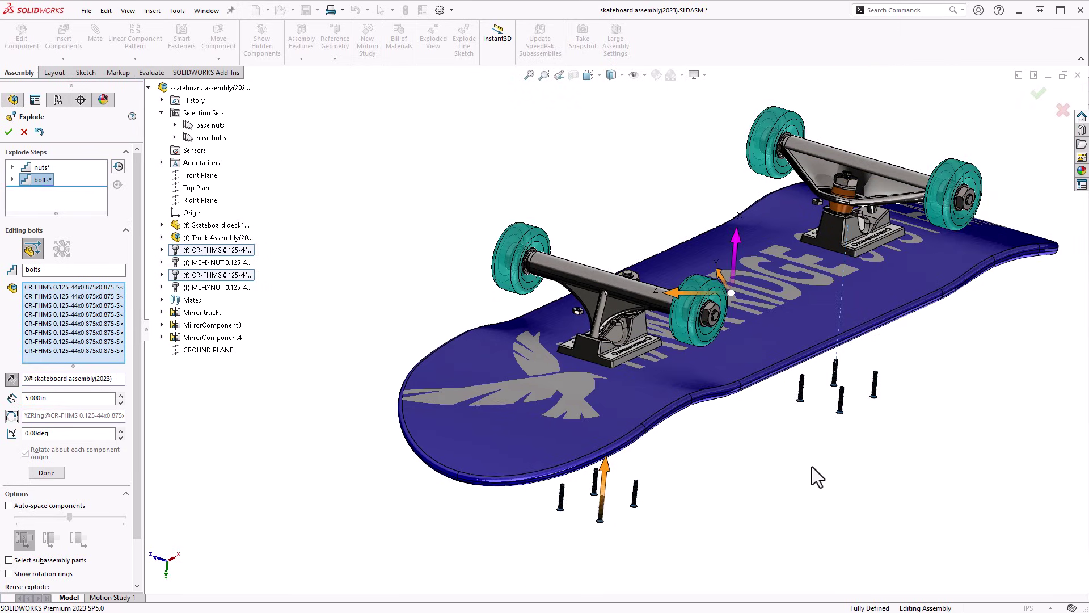
click(53, 474)
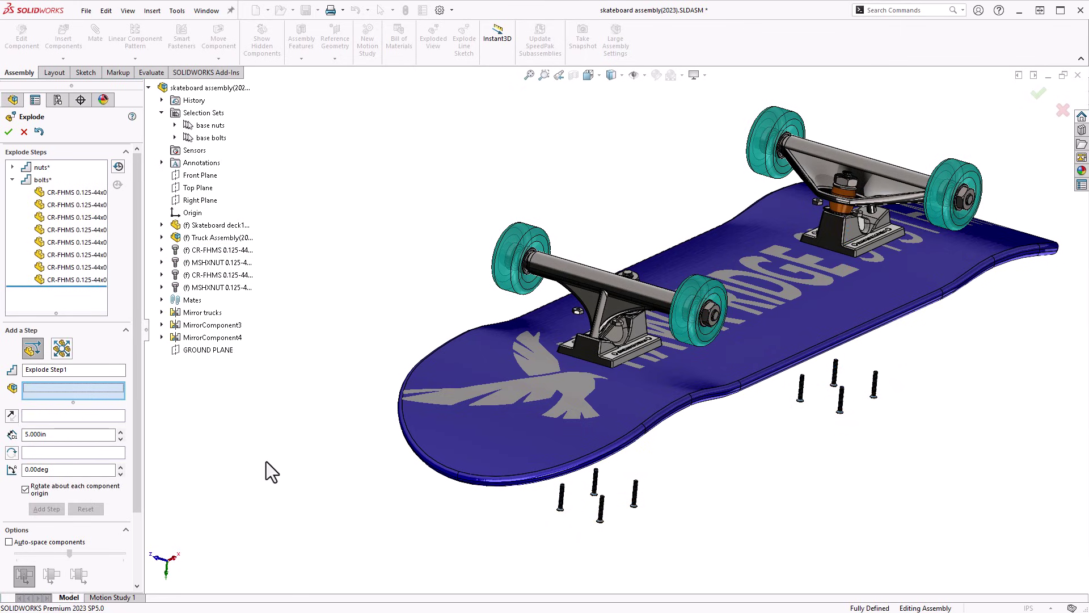
- Add an explode step that moves the skateboard deck about 1.8 in down from the trucks toward the bolts
click(557, 392)
middle_drag(856, 507, 805, 467)
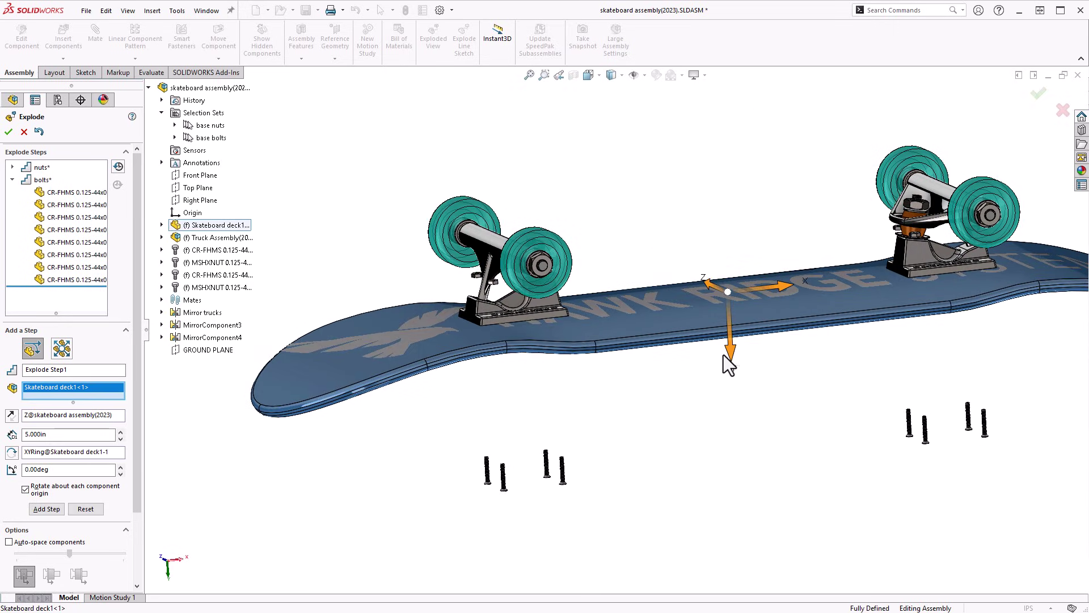
drag(732, 359, 750, 408)
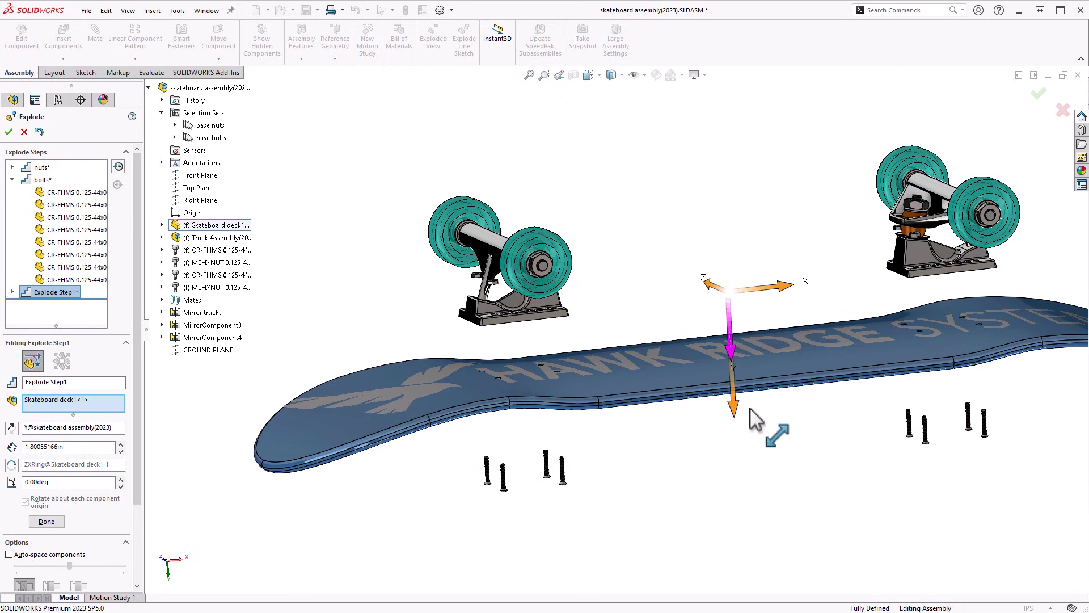
right_click(750, 407)
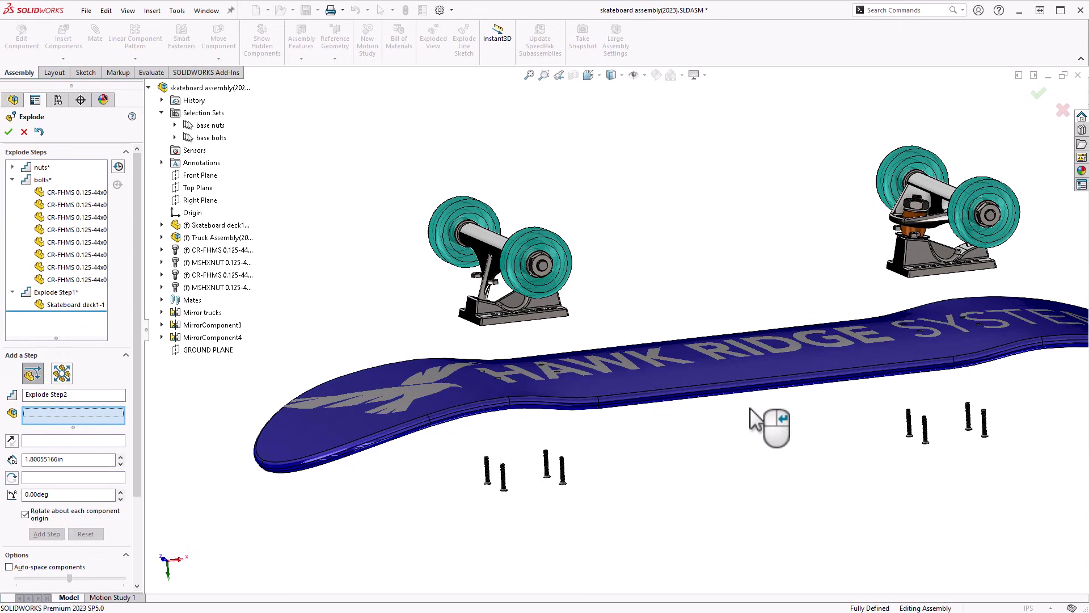
middle_drag(661, 282, 722, 284)
scroll(675, 306, down, 5)
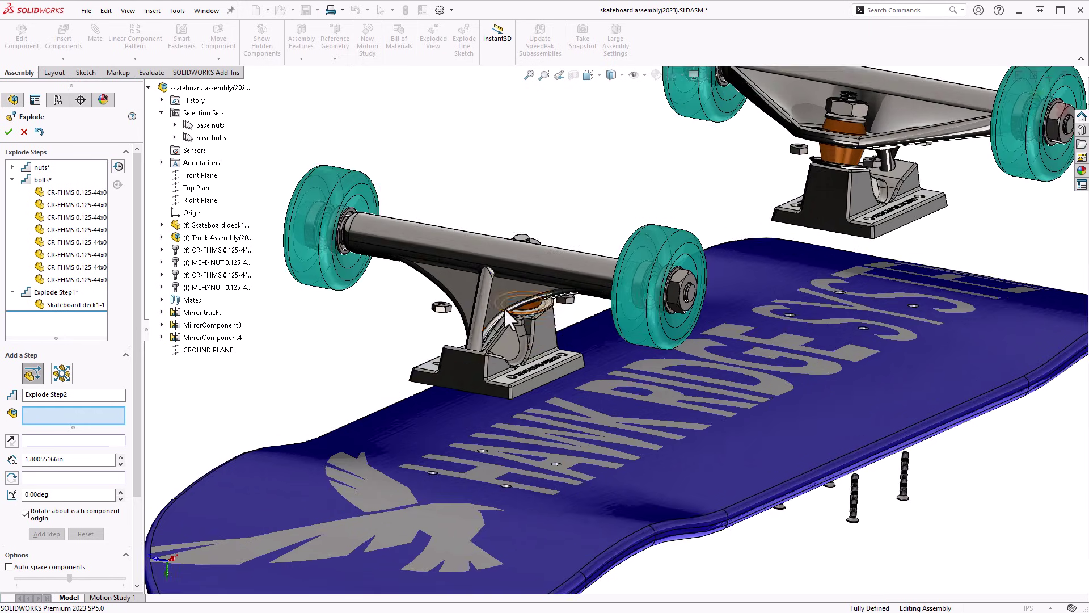
mouse_move(510, 294)
middle_down()
mouse_move(491, 255)
mouse_move(527, 291)
middle_up()
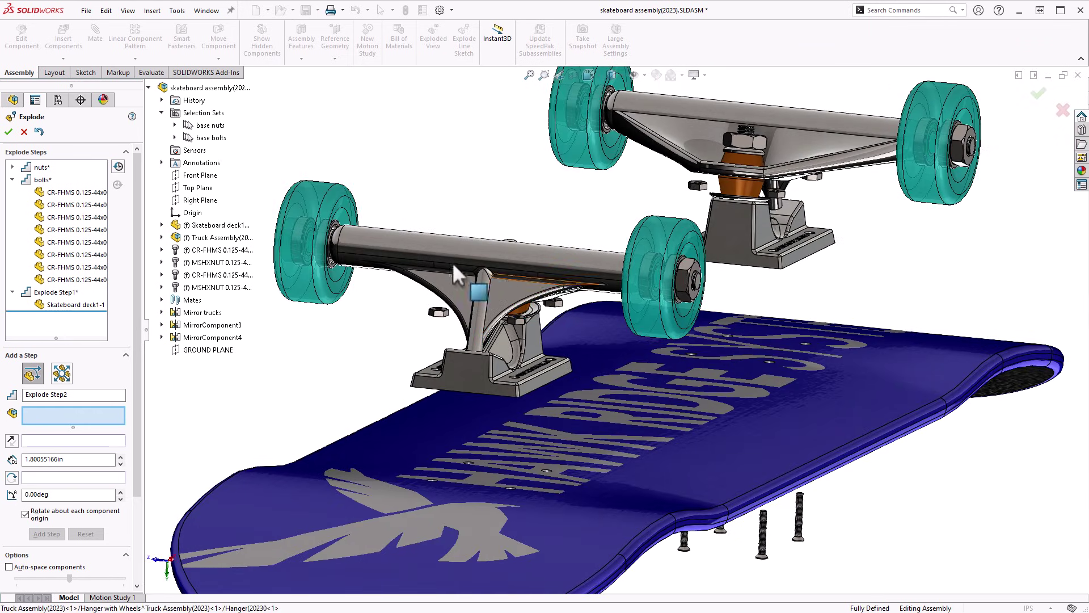
click(192, 239)
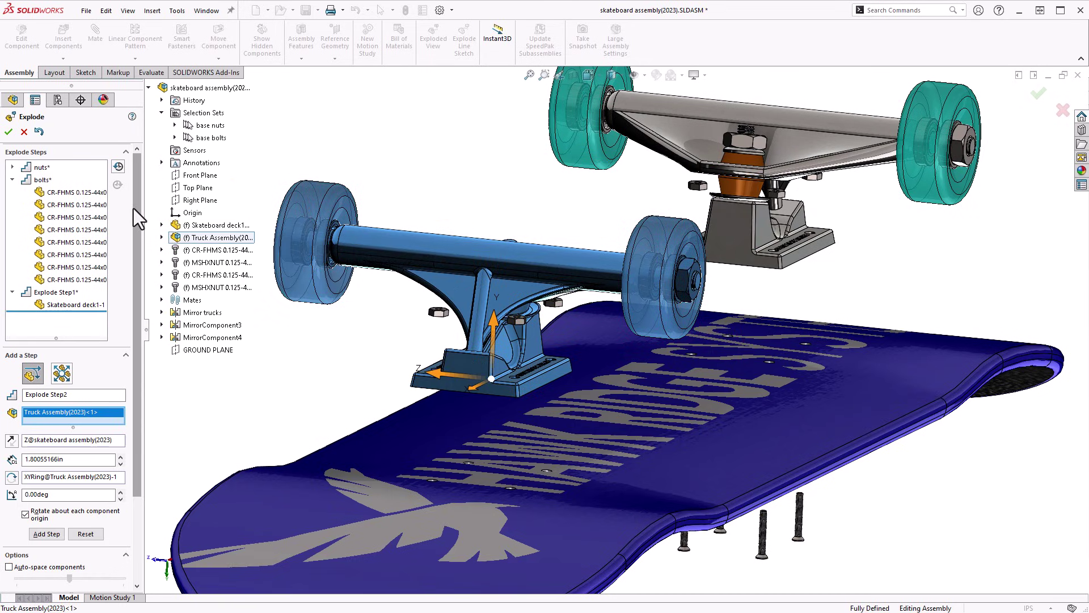
drag(136, 205, 130, 321)
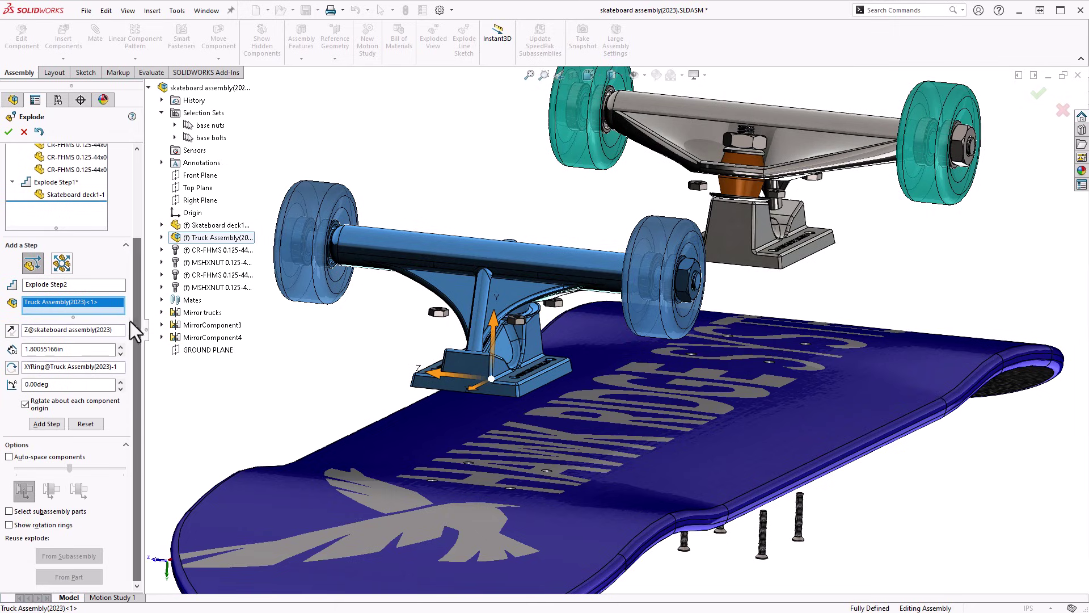
click(9, 512)
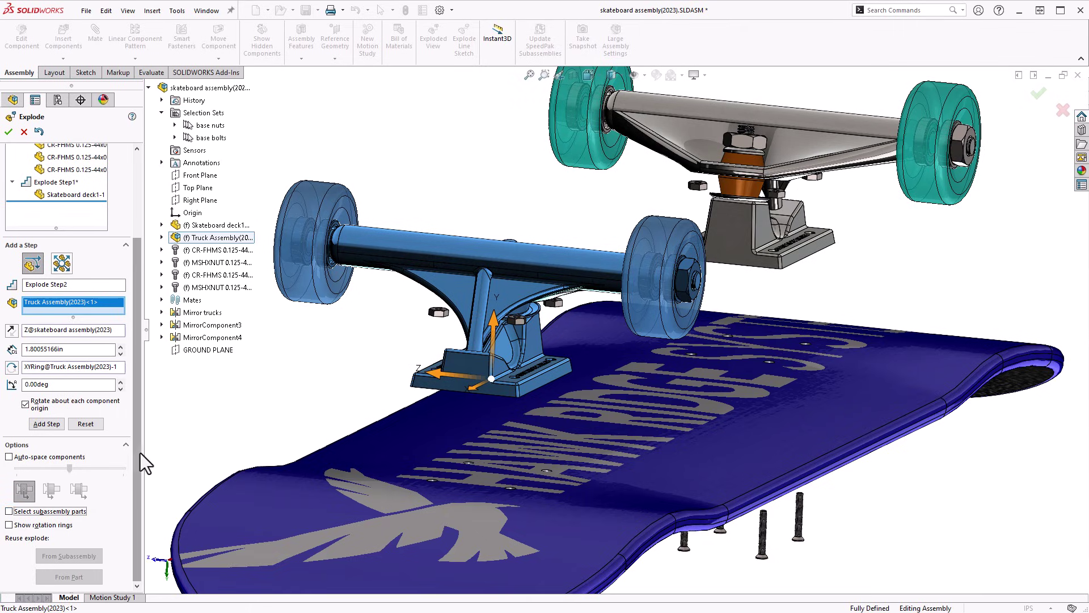
- Accept the skateboard's exploded view, then open Truck Assembly(2023) in its own window and rebuild it
click(9, 132)
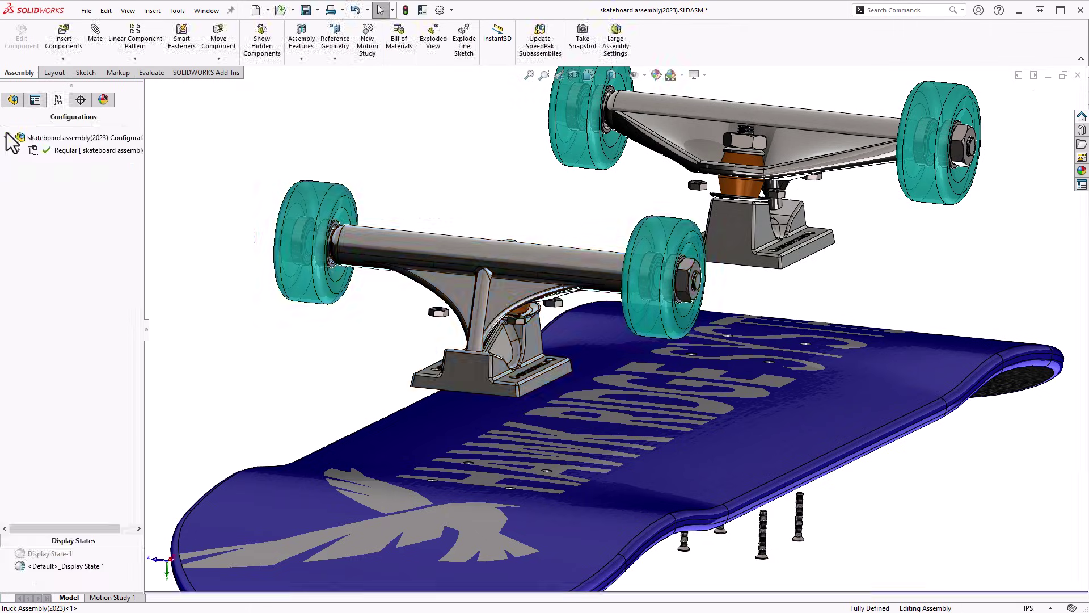
right_click(454, 255)
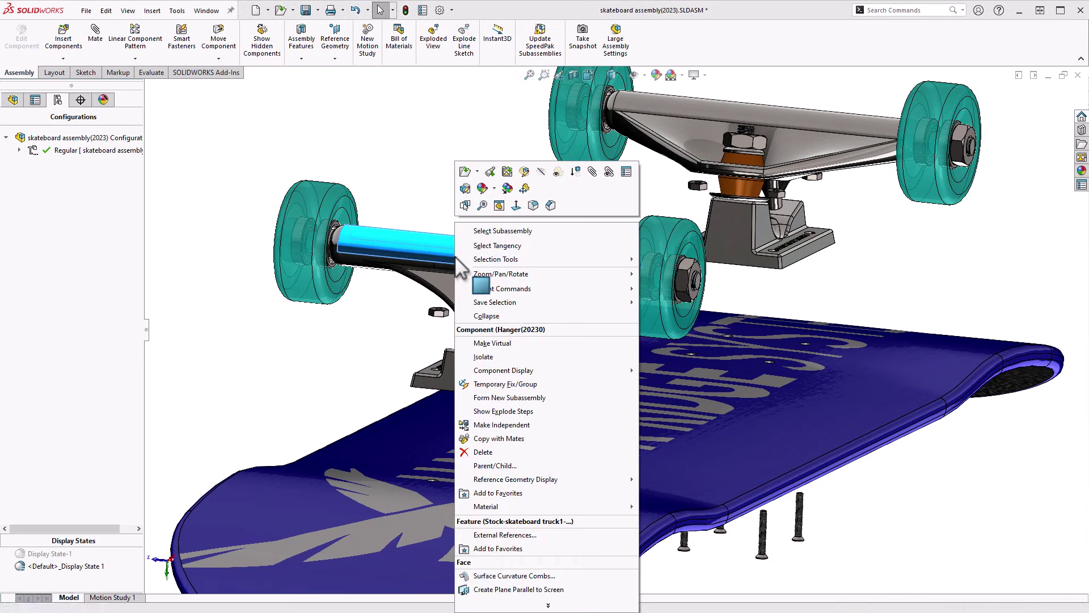
click(477, 171)
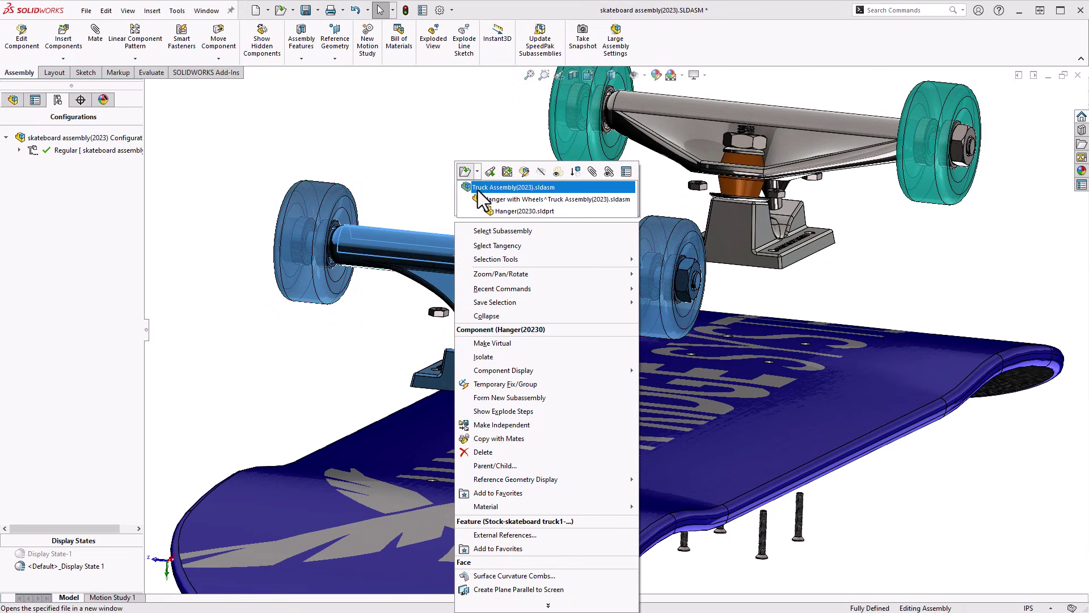
click(478, 189)
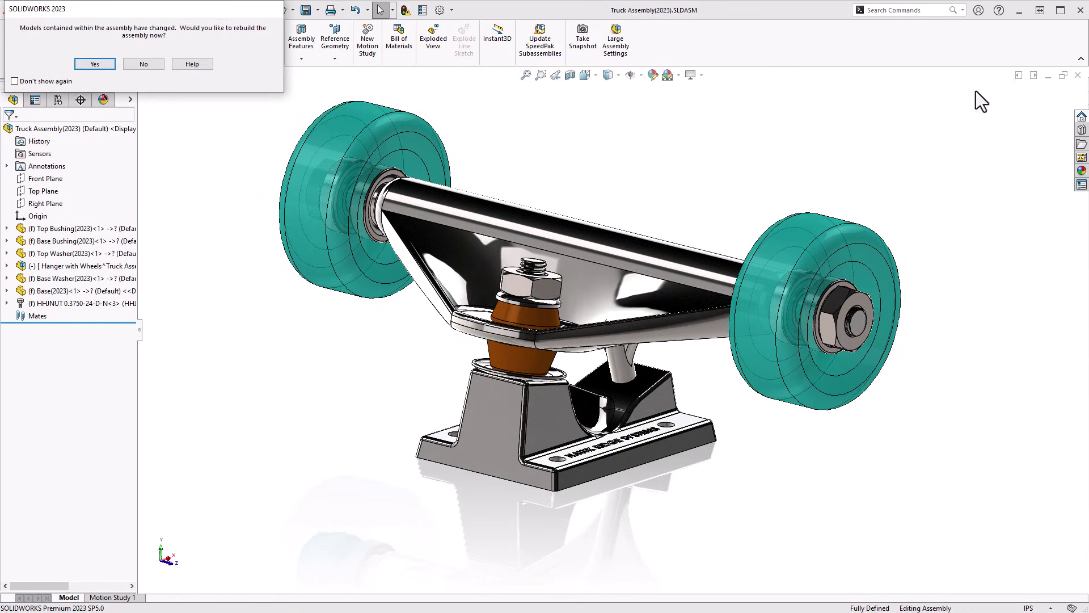
click(95, 64)
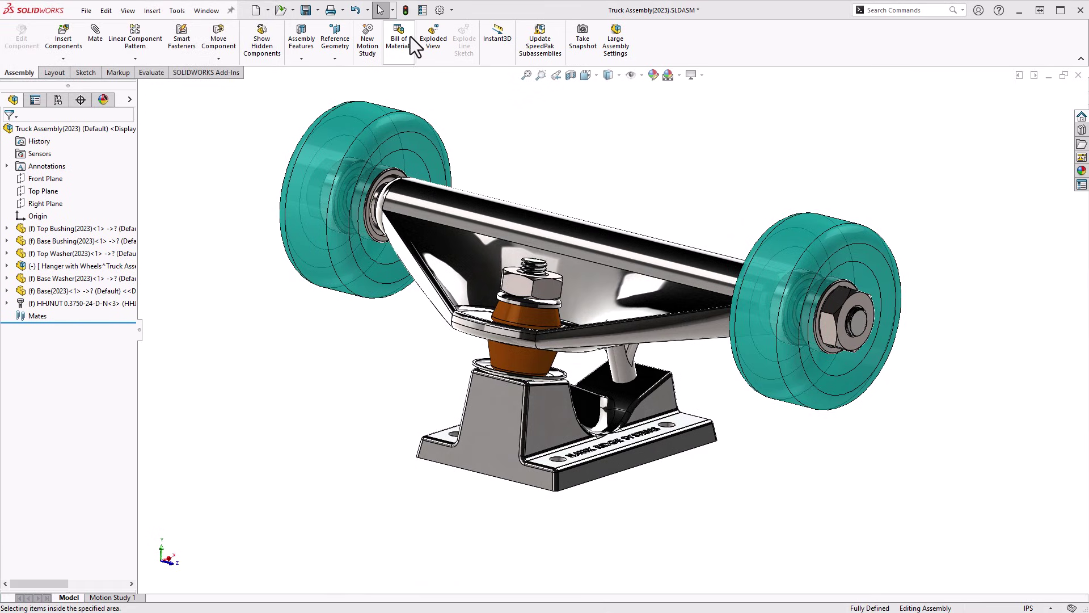
- Start an exploded view of the truck and select the top nut, both washers, both bushings and the hanger with wheels
click(426, 43)
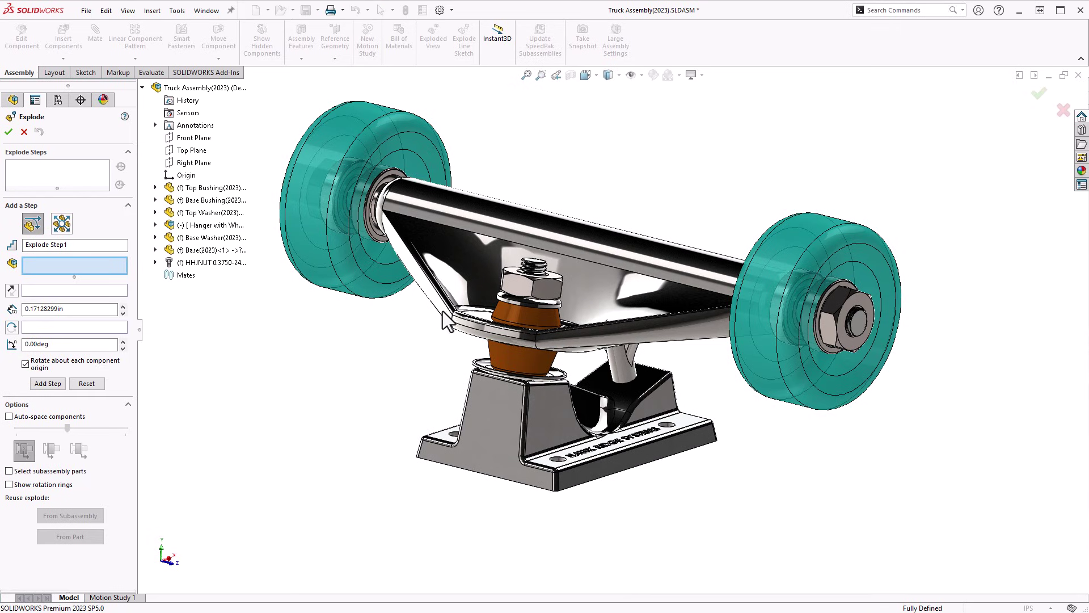
click(516, 288)
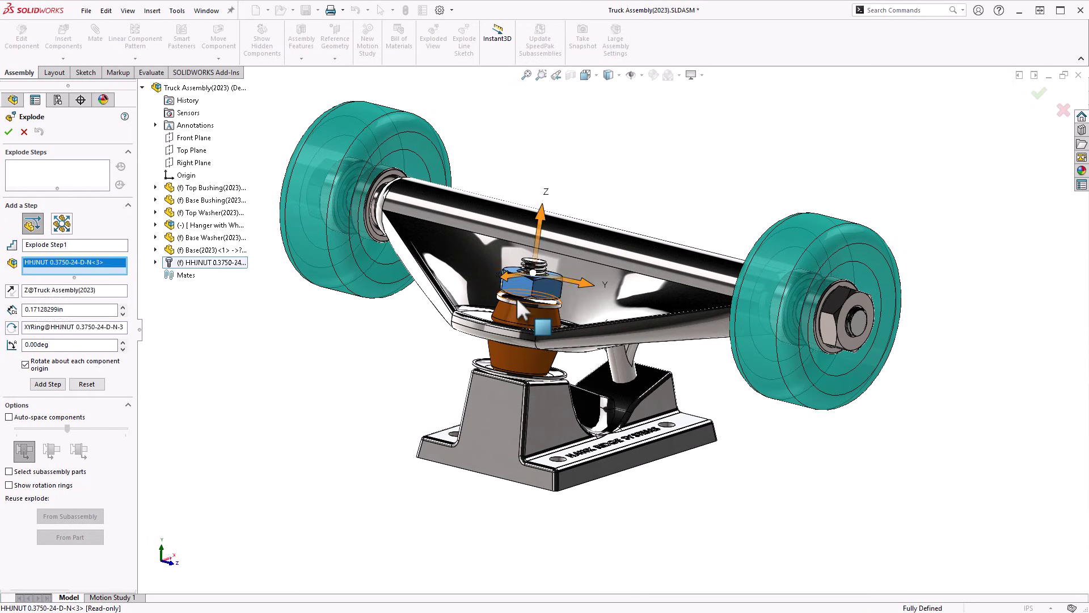
click(516, 298)
click(521, 315)
click(504, 333)
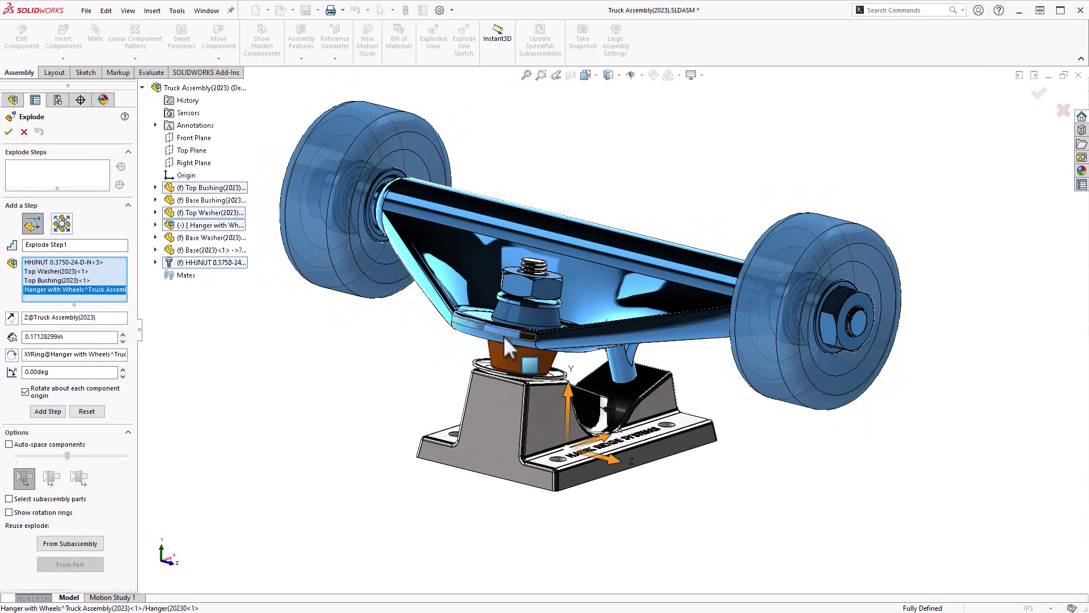
click(507, 360)
click(498, 371)
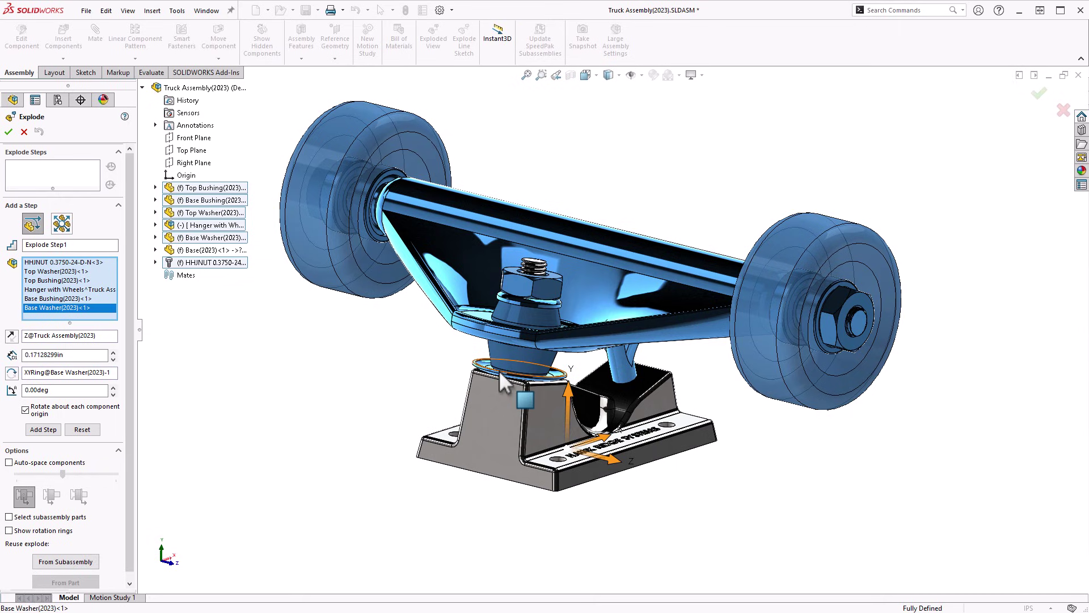
- Try to explode the selected truck components about 0.04 in along the assembly's Y axis, and undo the move
click(571, 398)
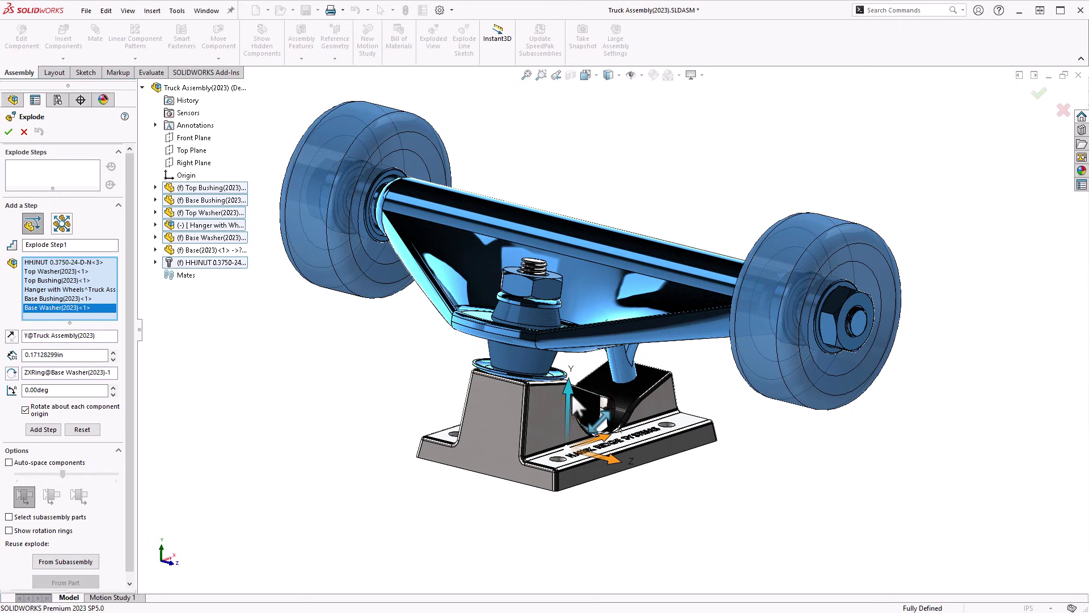
mouse_move(577, 404)
mouse_down()
mouse_move(558, 271)
mouse_move(590, 407)
mouse_up()
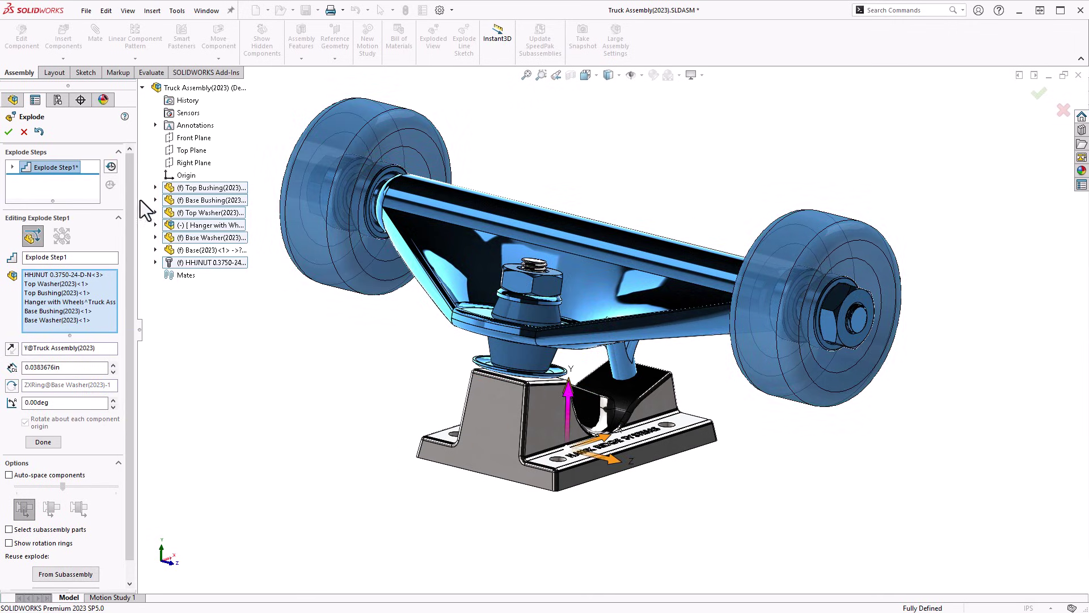
click(39, 130)
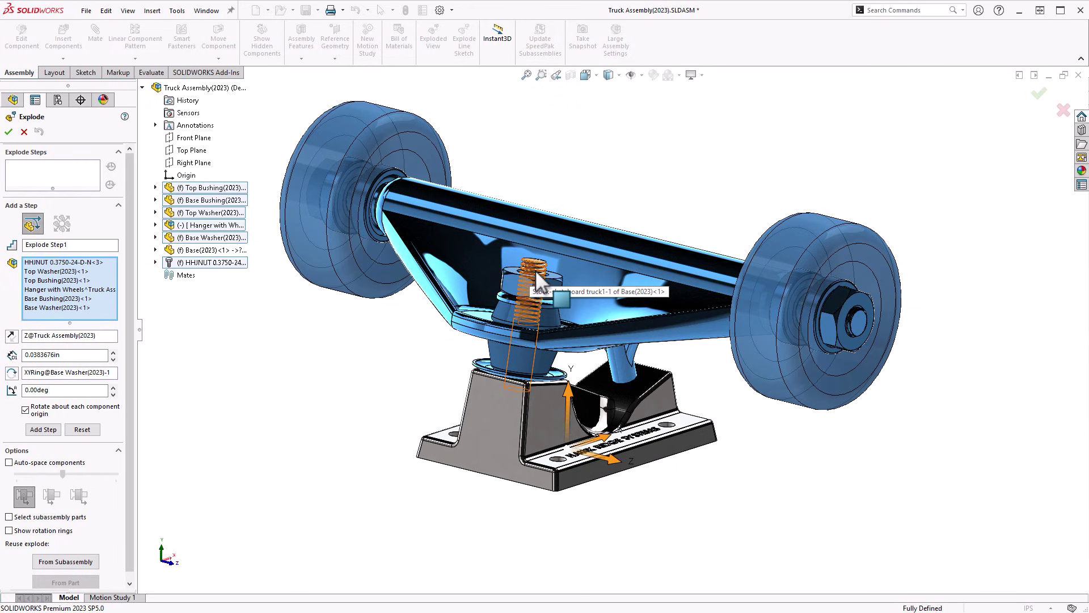
- Align the explode triad to the top face of the base's threaded stud
scroll(536, 270, down, 5)
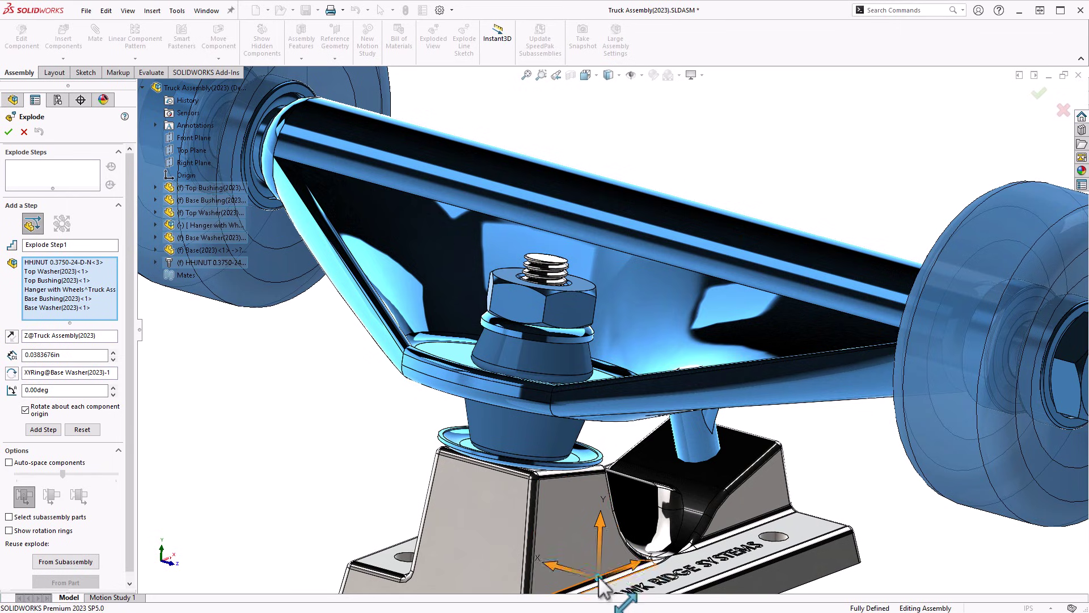
drag(648, 582, 546, 259)
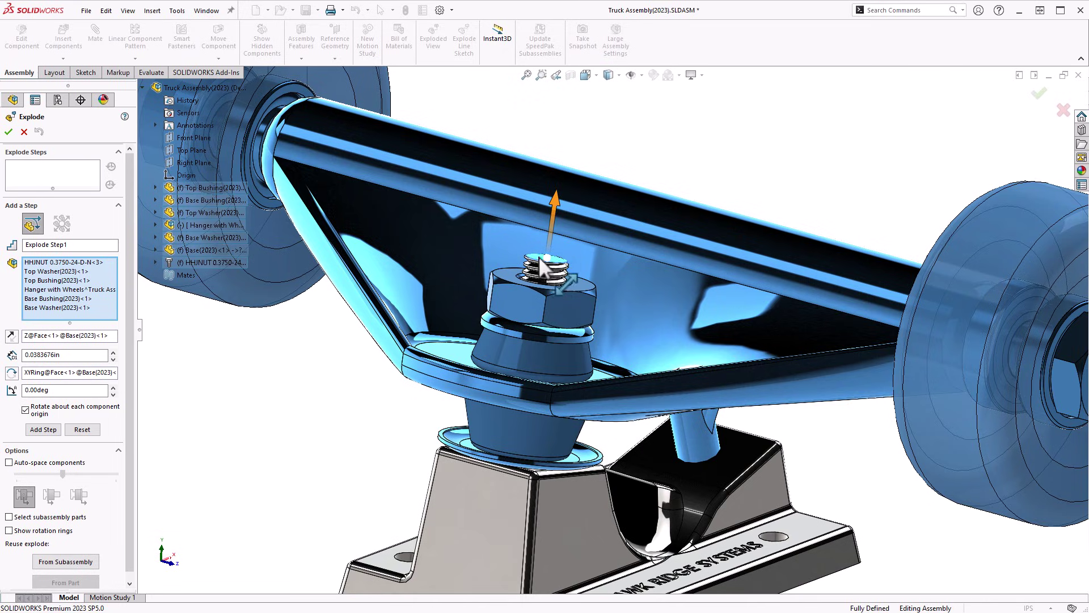
- Try to explode the selected truck components about 0.61 in along the threaded stud's axis as one group, and undo the move
scroll(695, 240, up, 4)
drag(599, 259, 633, 216)
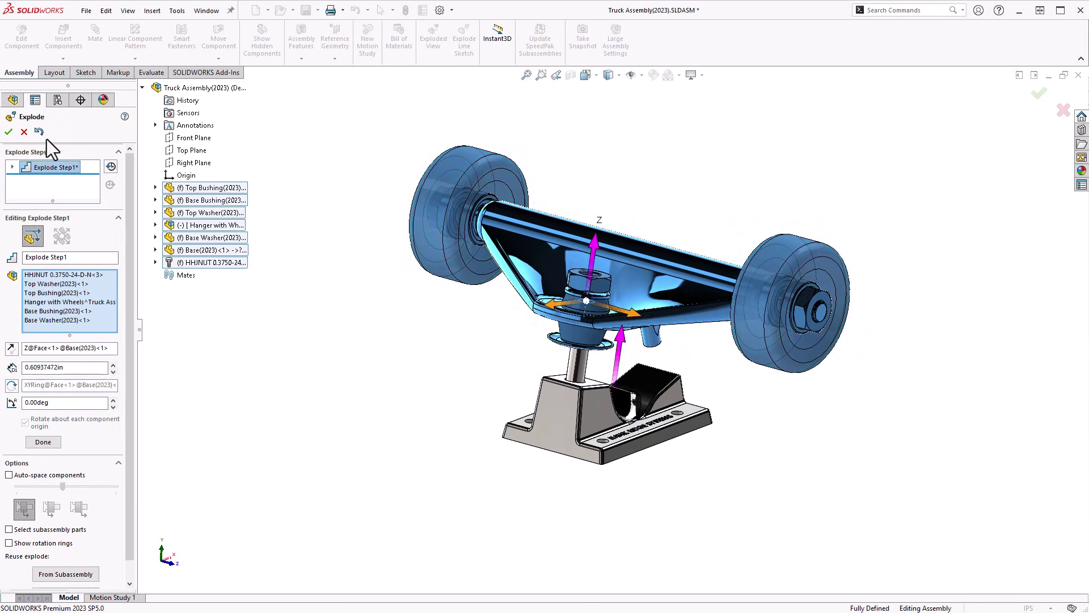
click(39, 131)
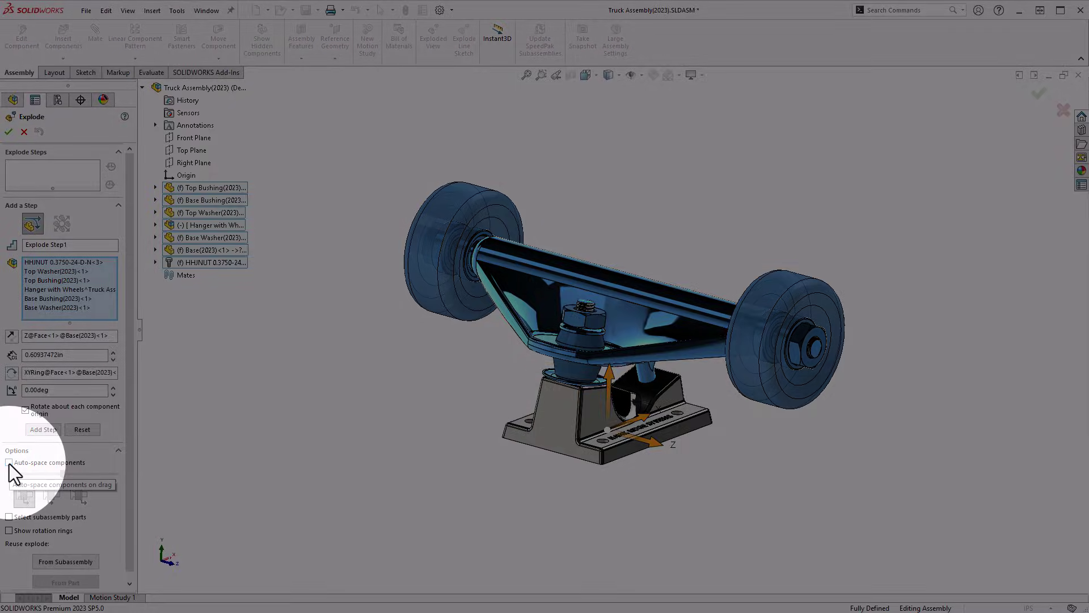
- Turn on auto-spacing, realign the triad to the threaded stud's top, and explode the selected components about 1.88 in along its axis
click(9, 463)
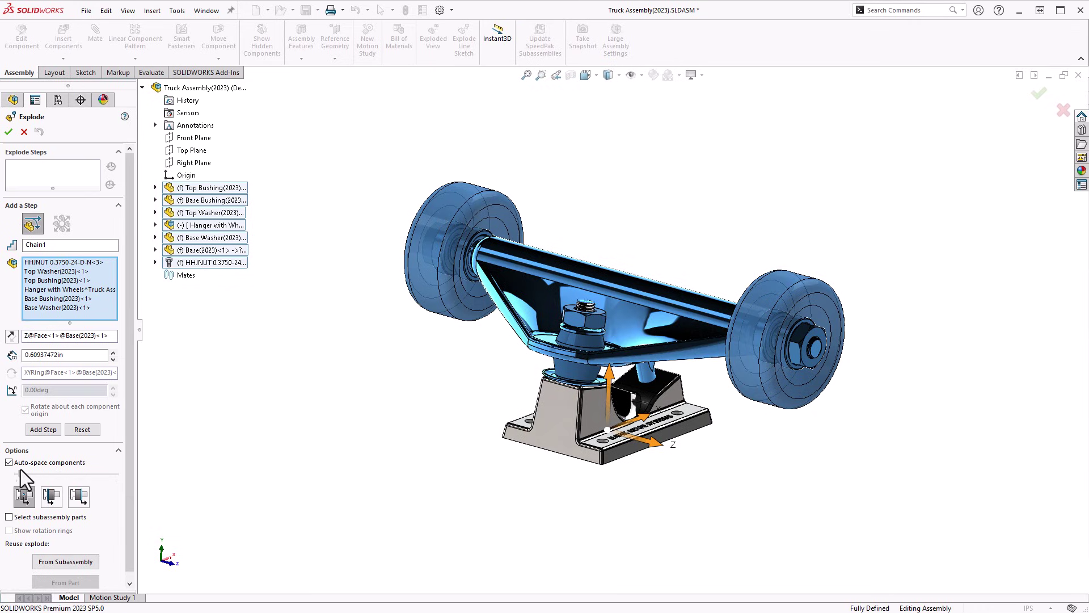
drag(19, 473, 74, 473)
drag(609, 429, 588, 304)
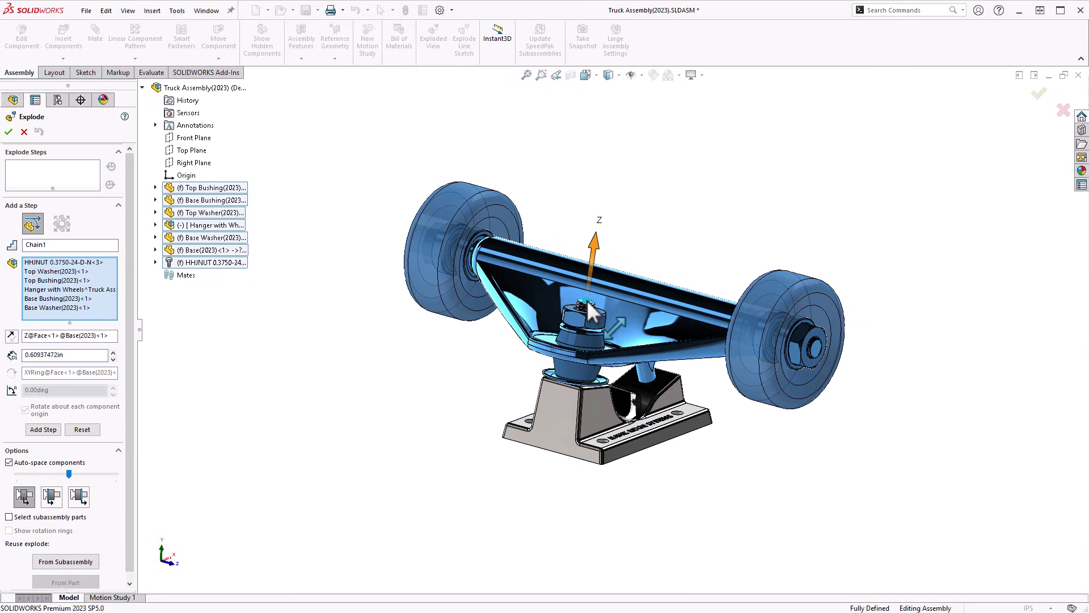
scroll(715, 198, up, 5)
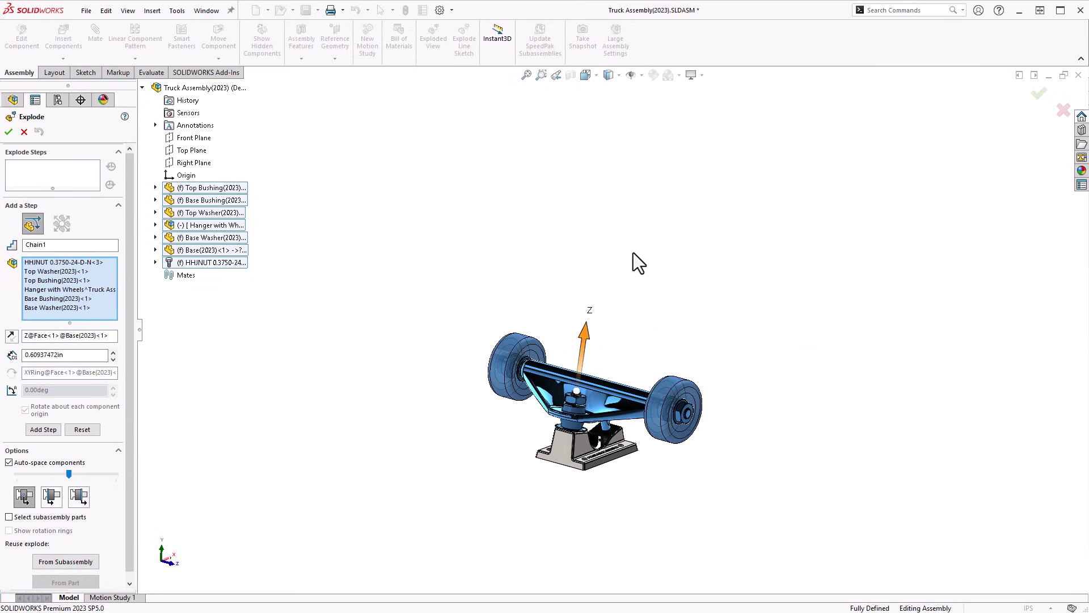
drag(590, 340, 607, 279)
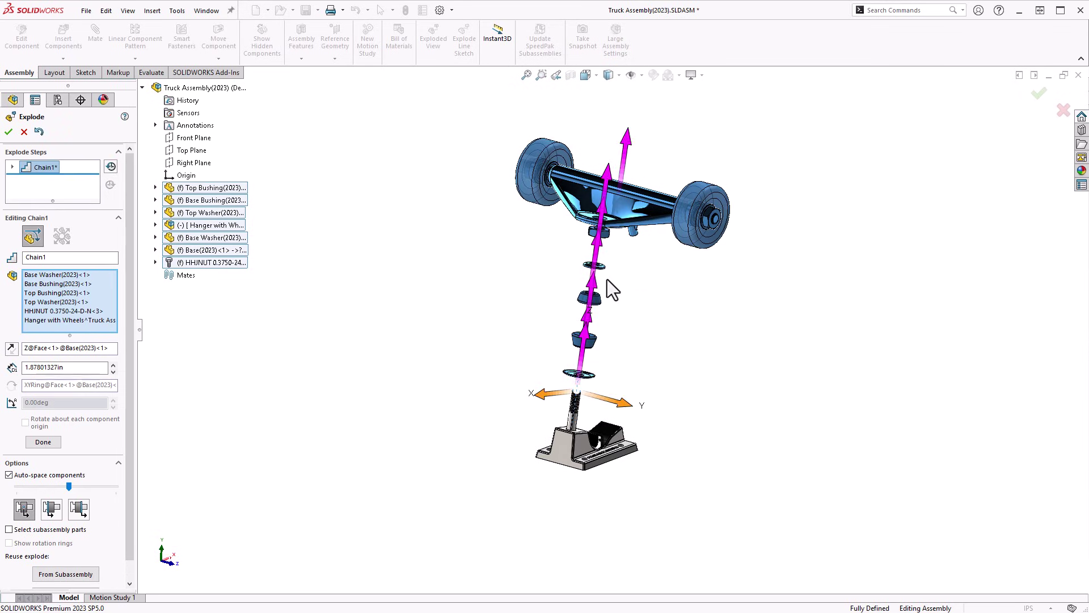
- Reorder the exploded chain so the nut sits above the hanger, and finish this explode step
scroll(612, 277, down, 3)
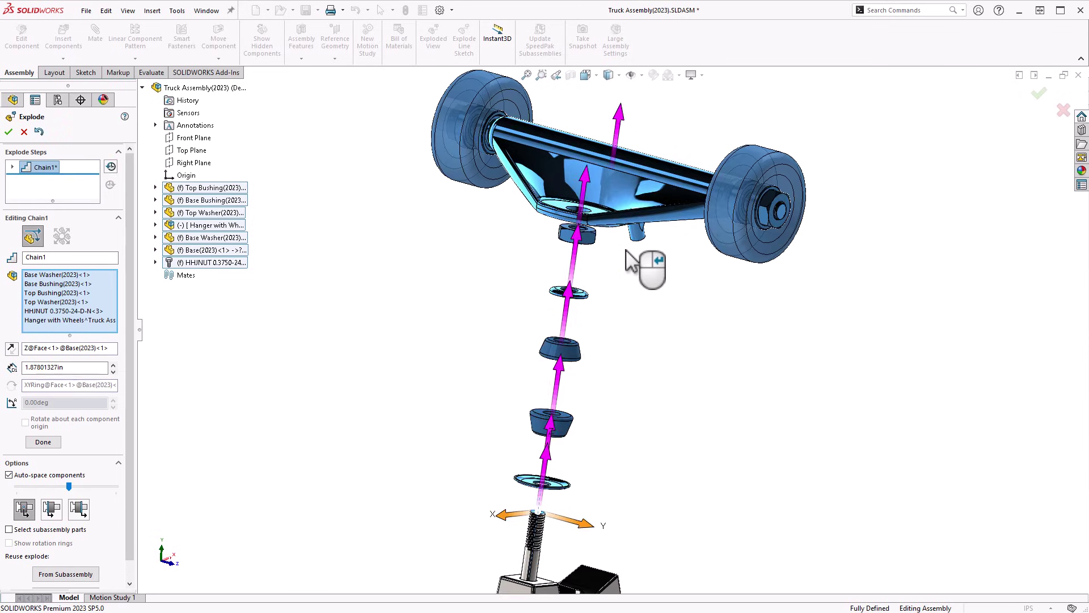
scroll(623, 264, up, 1)
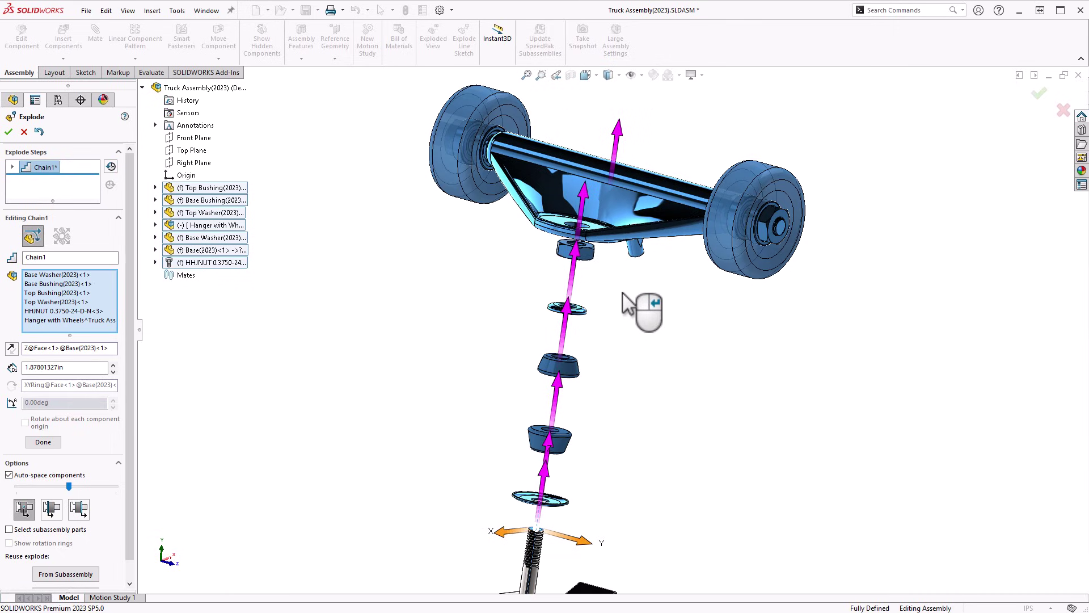
drag(614, 291, 625, 153)
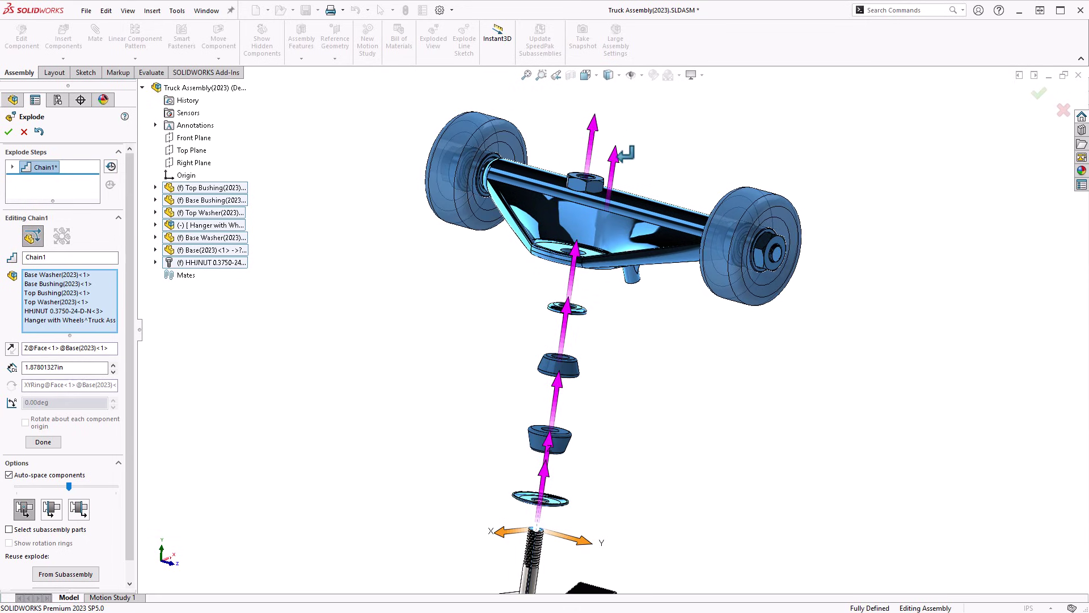
right_click(619, 148)
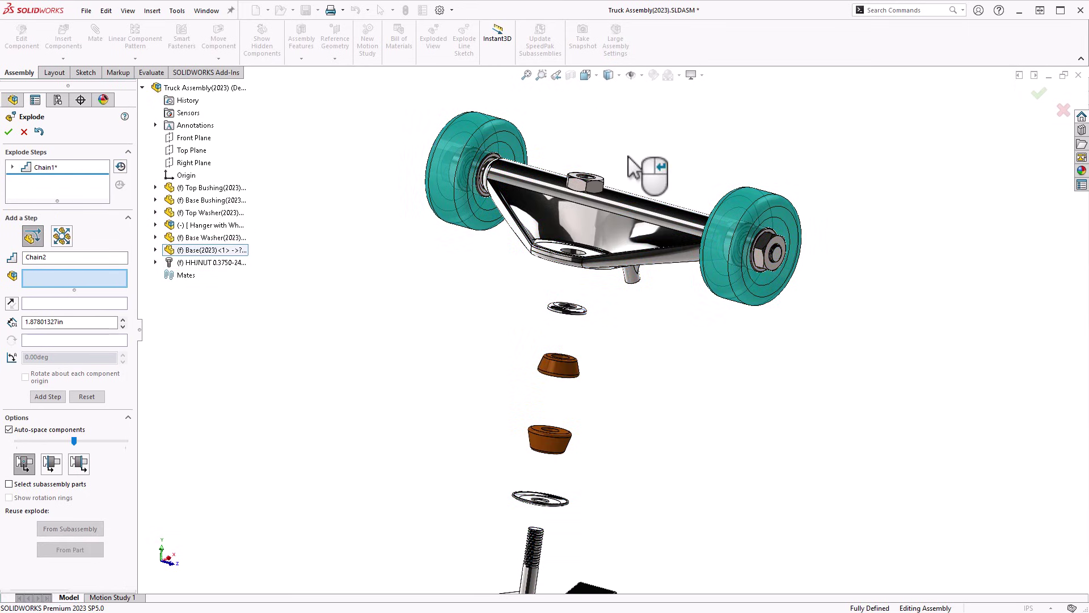
scroll(735, 253, up, 5)
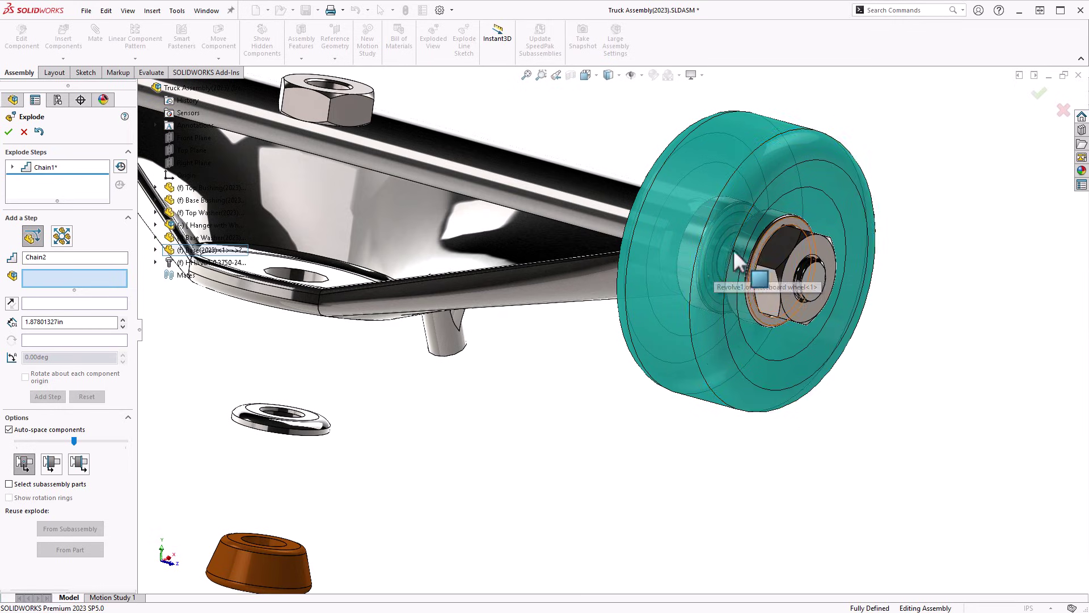
click(689, 240)
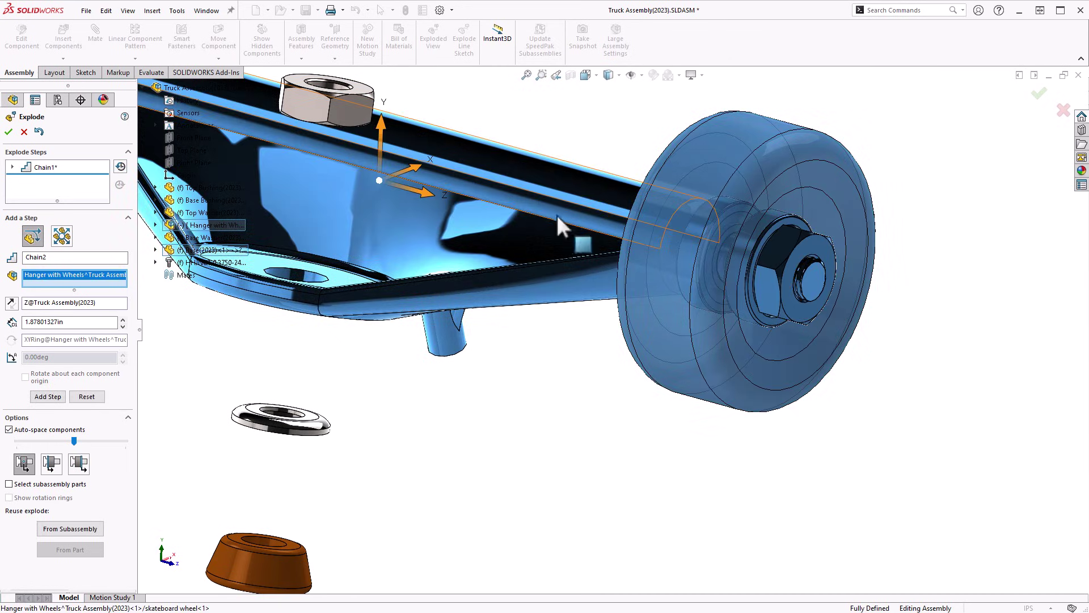
right_click(111, 278)
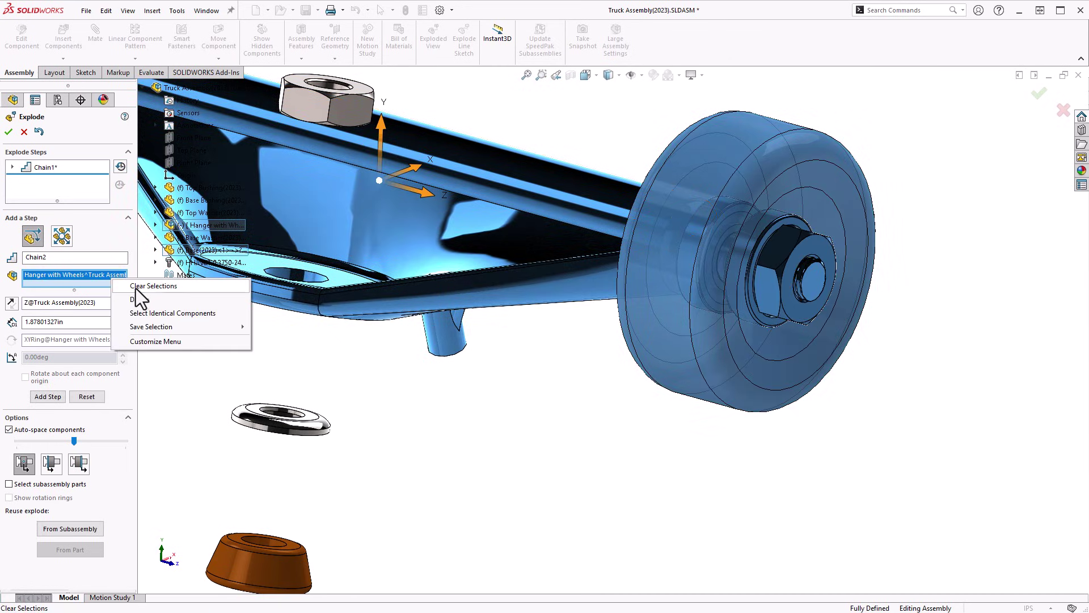
click(135, 288)
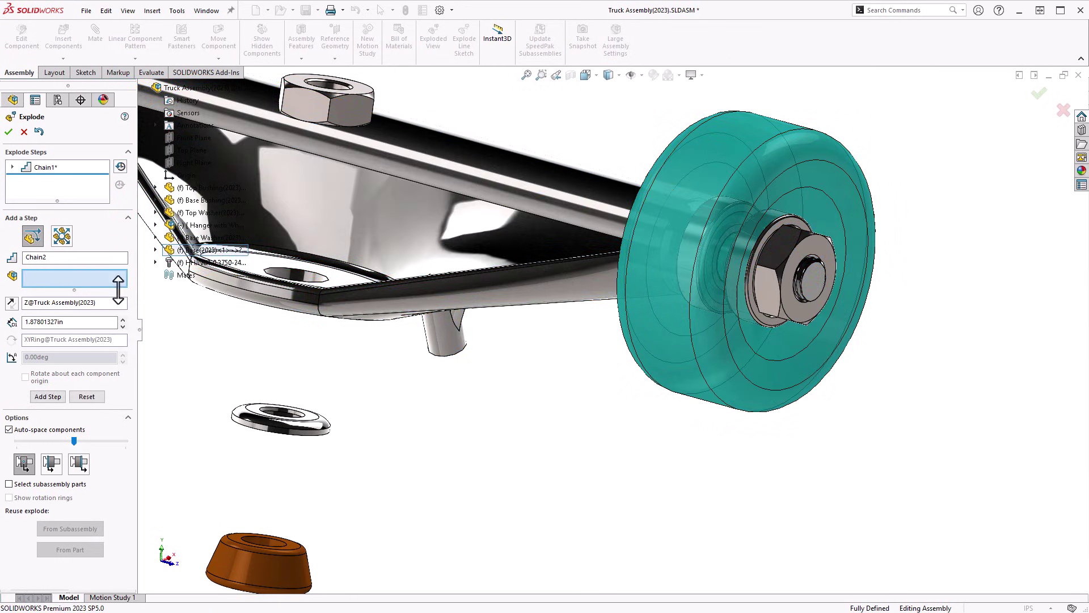
- Enable selecting subassembly parts and select the nut, outer bearing, wheel and inner bearing at the hanger's positive Z end
click(8, 484)
click(771, 287)
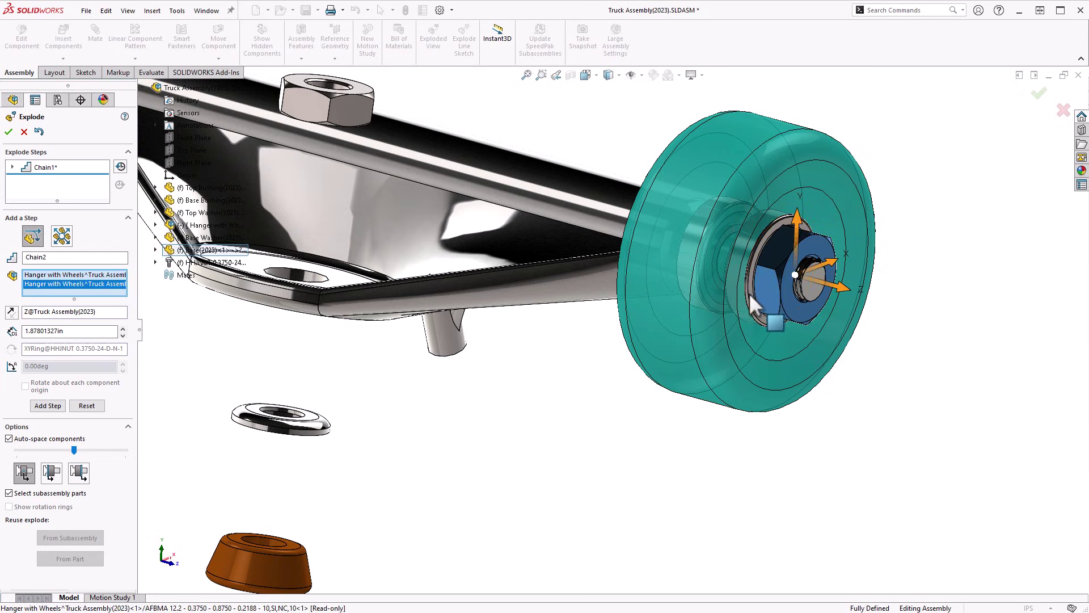
click(684, 311)
middle_drag(683, 311, 784, 314)
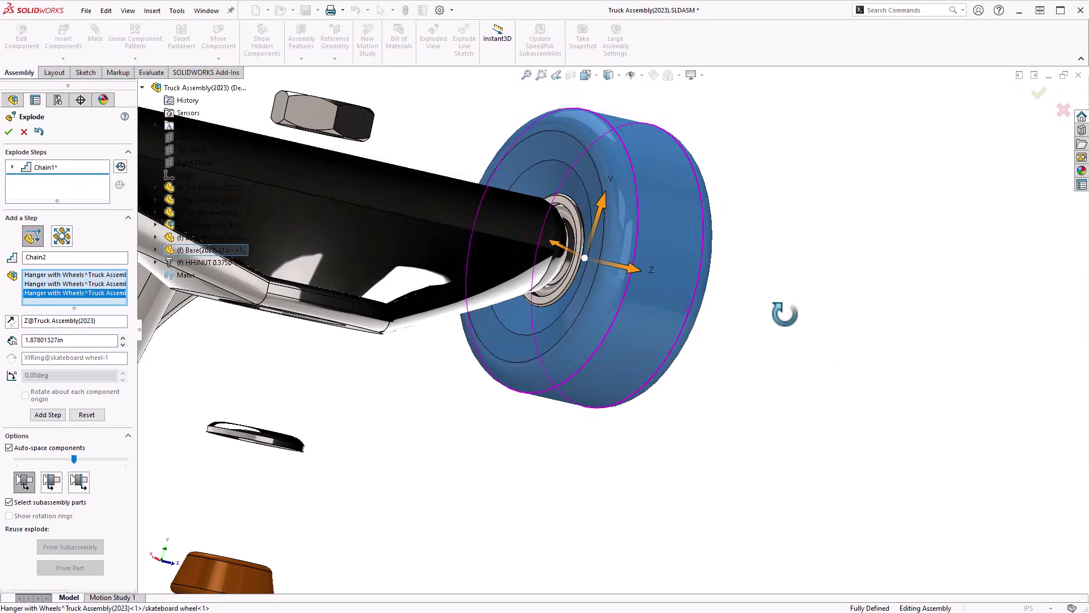
click(576, 219)
- Explode the selected wheel parts about 3.05 in outward along the truck assembly's Z axis and finish the step
scroll(562, 281, up, 5)
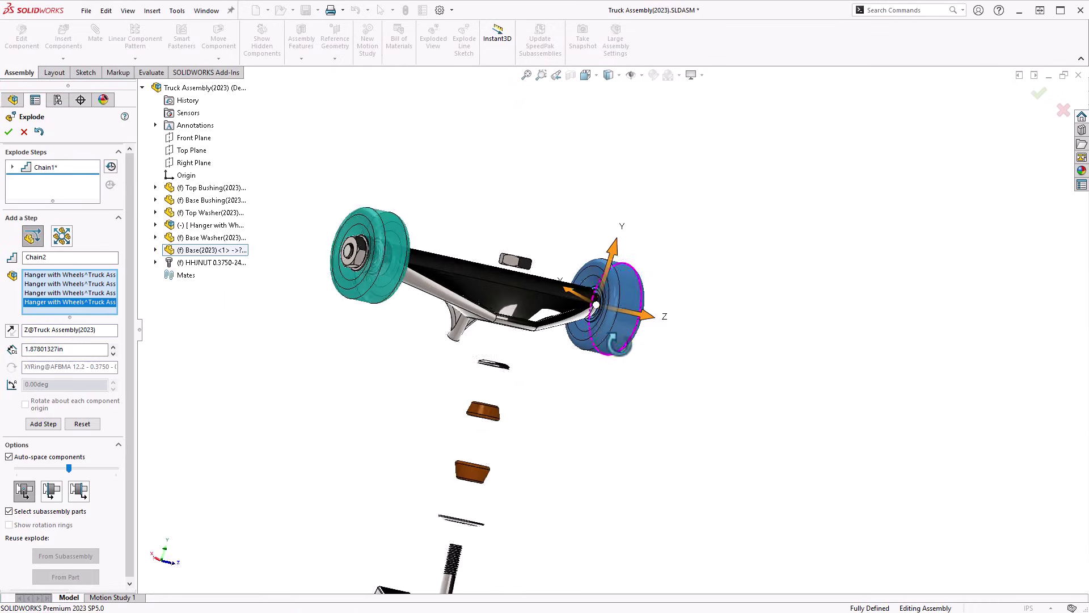
middle_drag(619, 343, 687, 327)
drag(674, 318, 788, 322)
click(706, 308)
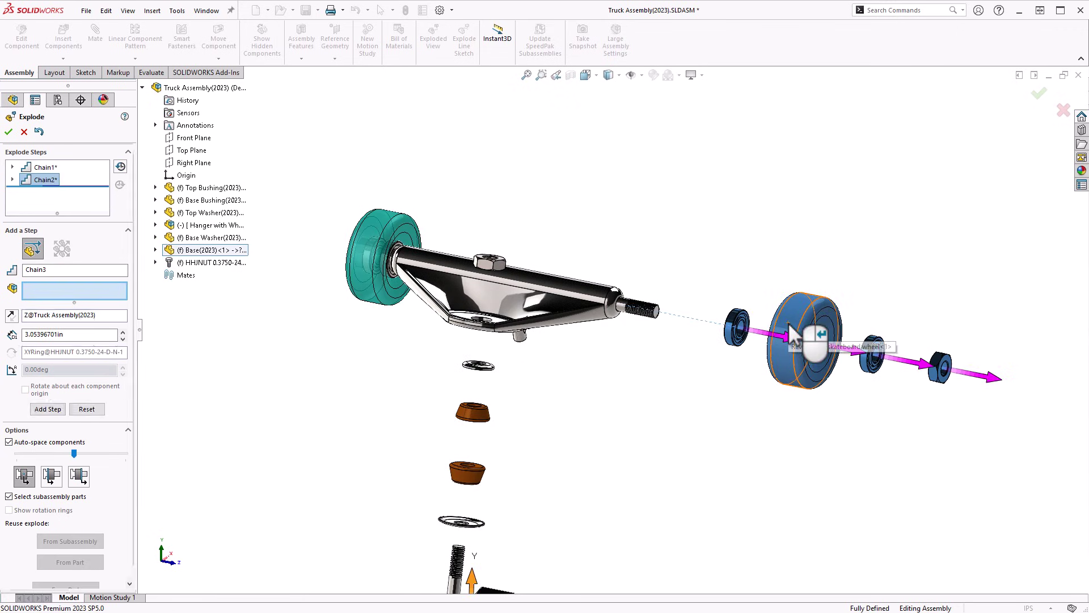
- Select the inner bearing, wheel, outer bearing and nut at the opposite end of the hanger
scroll(400, 271, down, 5)
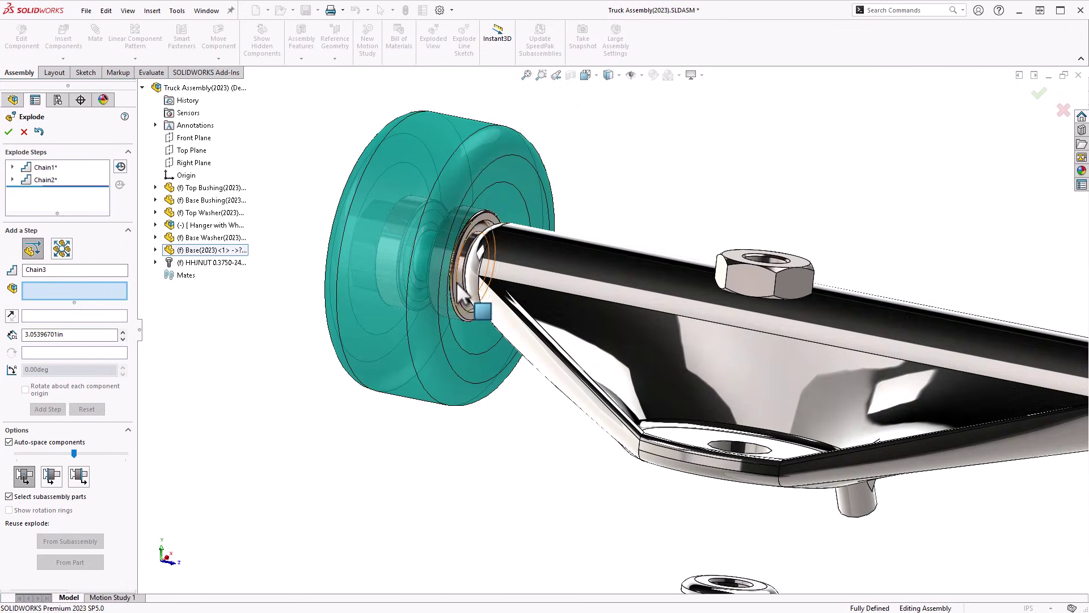
click(456, 264)
click(397, 272)
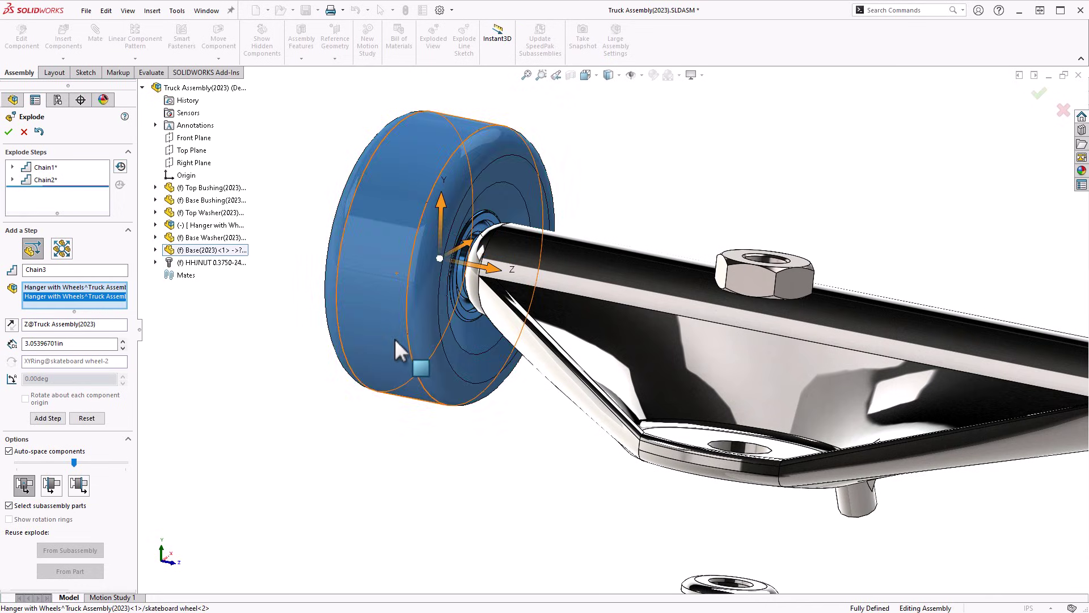
middle_drag(394, 338, 353, 297)
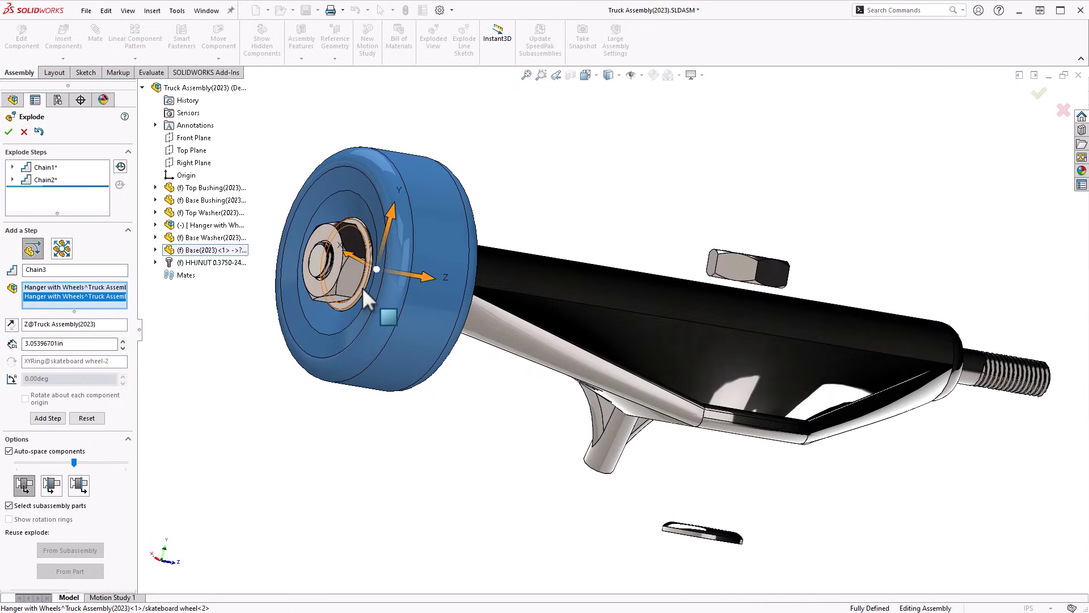
click(362, 287)
click(349, 282)
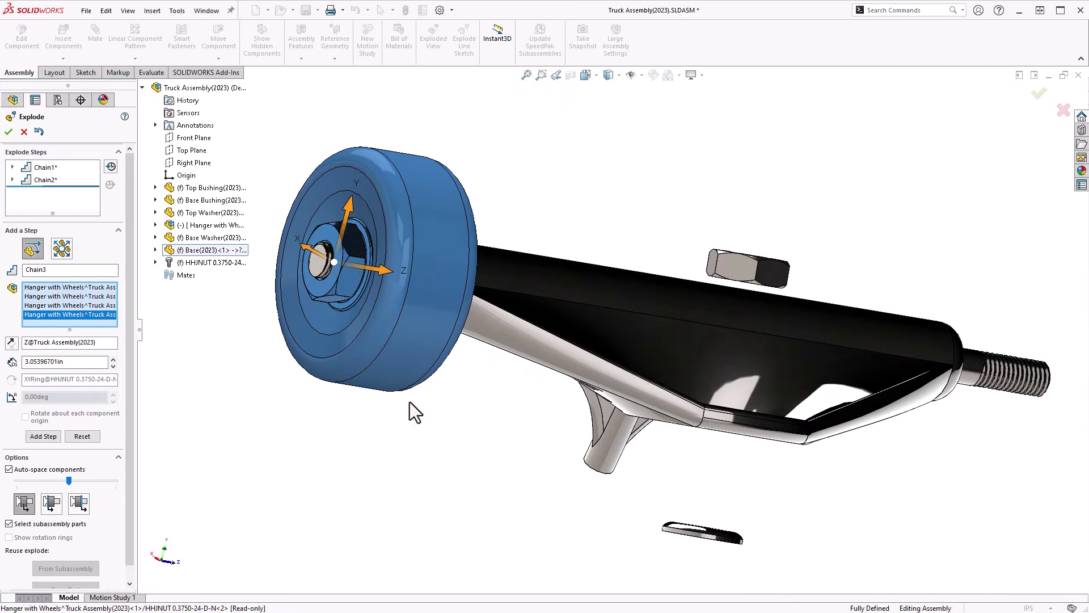
- Explode the second wheel's parts about 3.05 in outward in the negative Z direction and finish the step
key(f)
drag(540, 320, 413, 299)
right_click(413, 306)
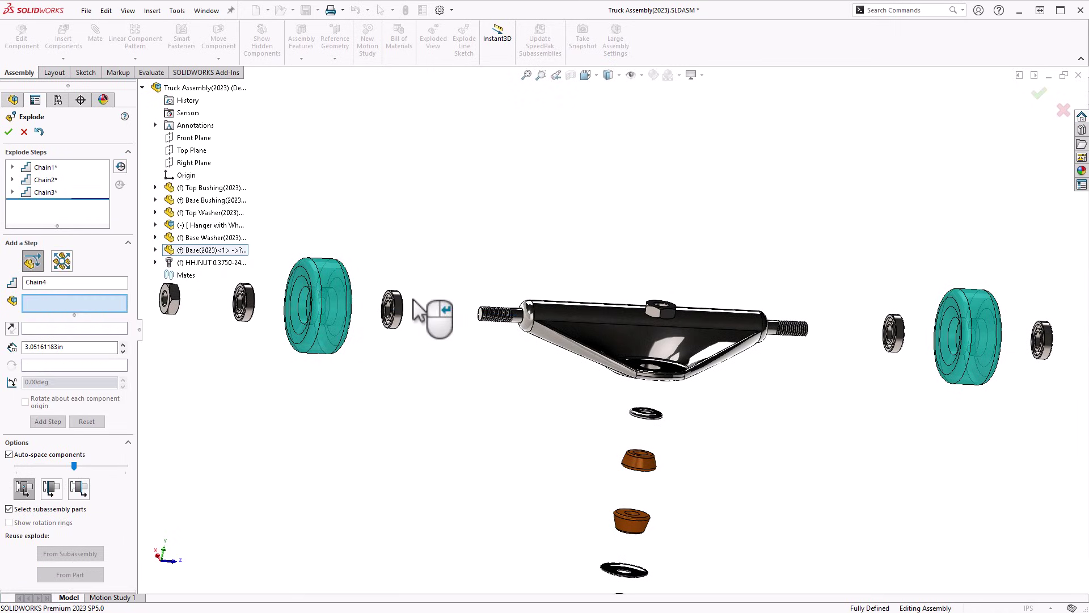
- Accept the truck's exploded view and save Truck Assembly(2023)
key(f)
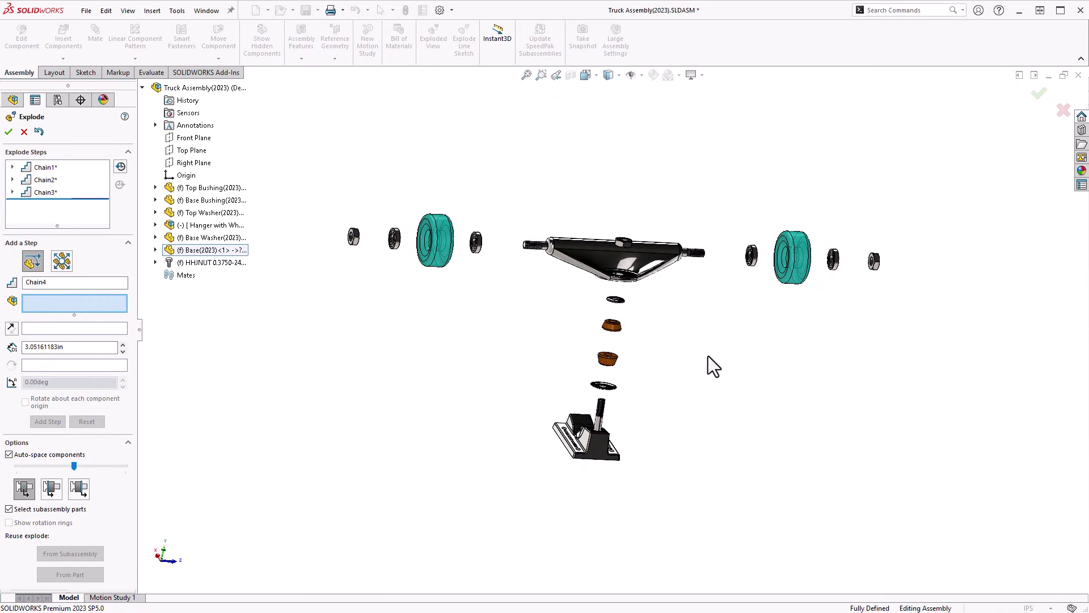
middle_drag(707, 356, 506, 311)
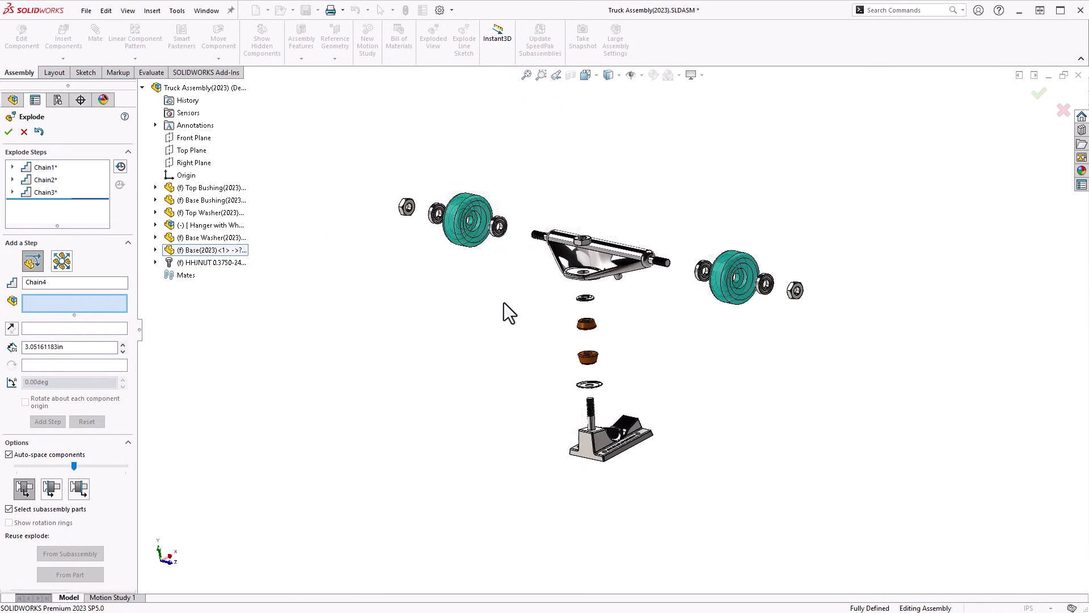
click(10, 132)
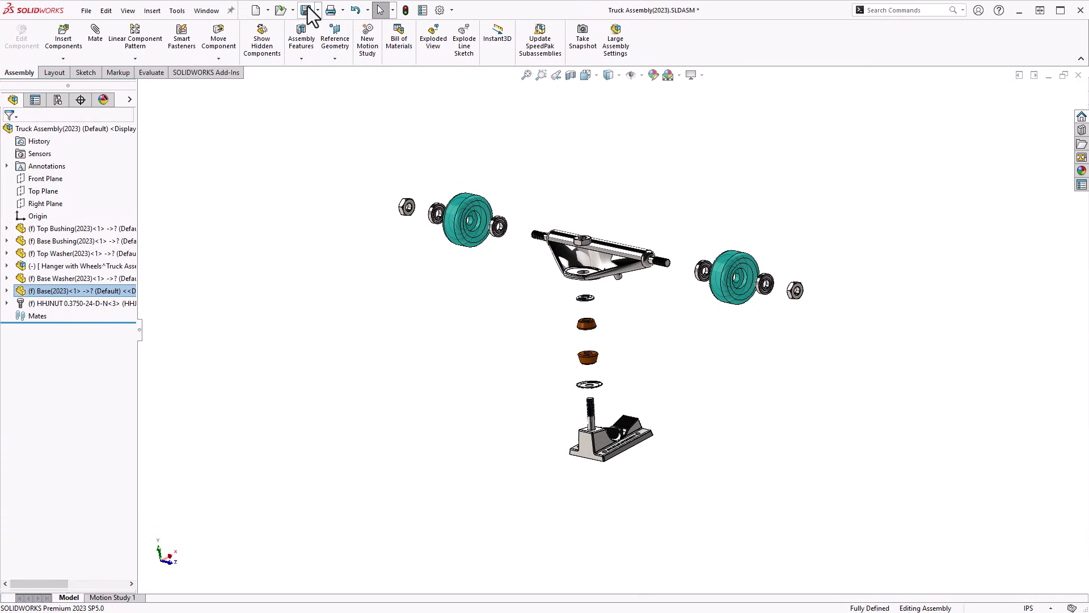
click(302, 12)
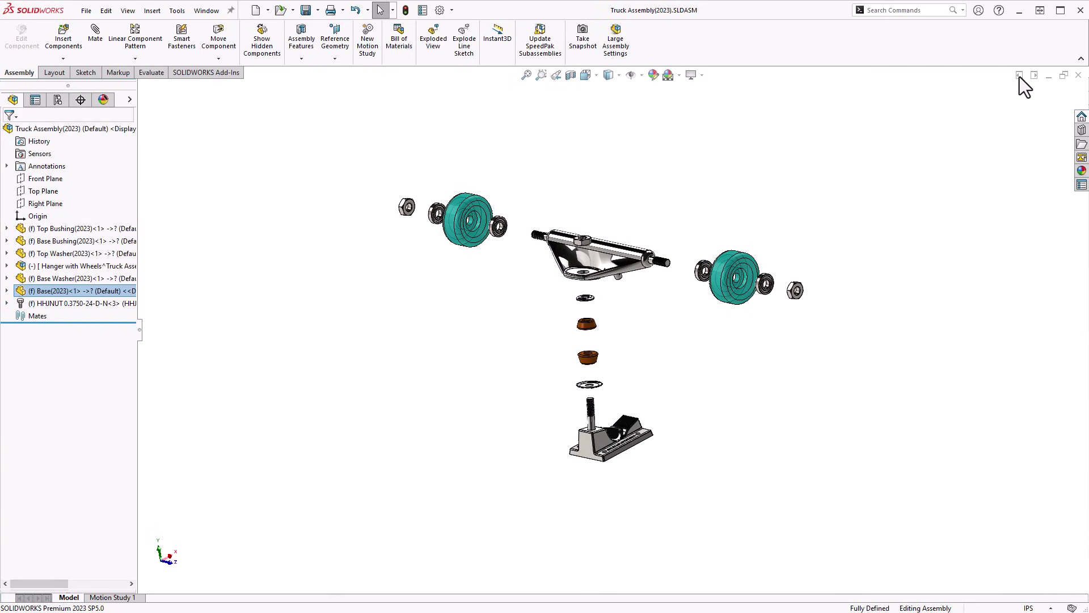
- Close the truck assembly and open the skateboard assembly's Exploded View4 for editing
click(1078, 75)
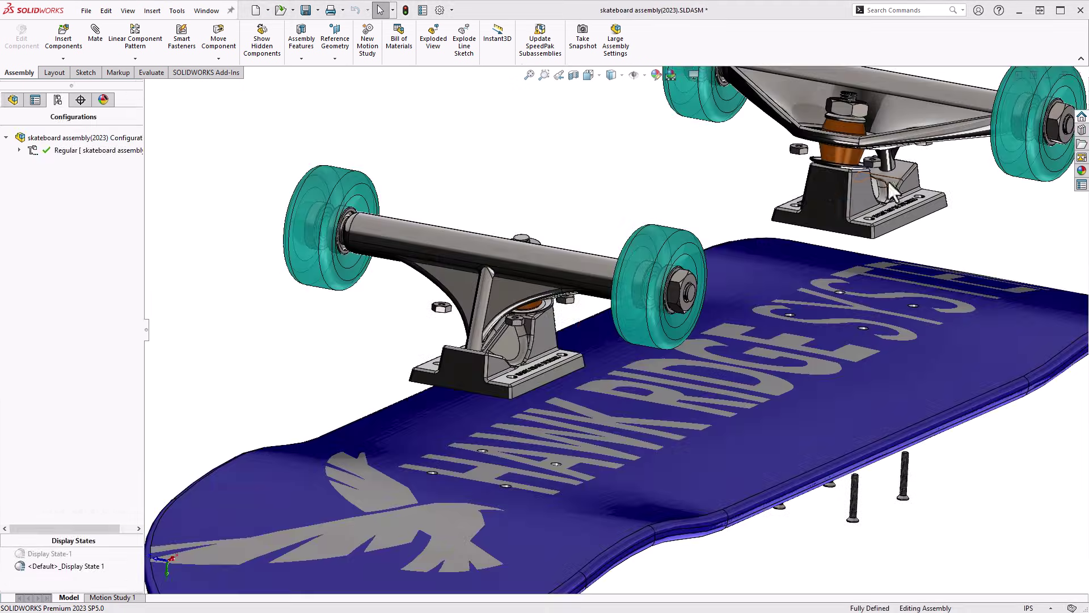
click(19, 150)
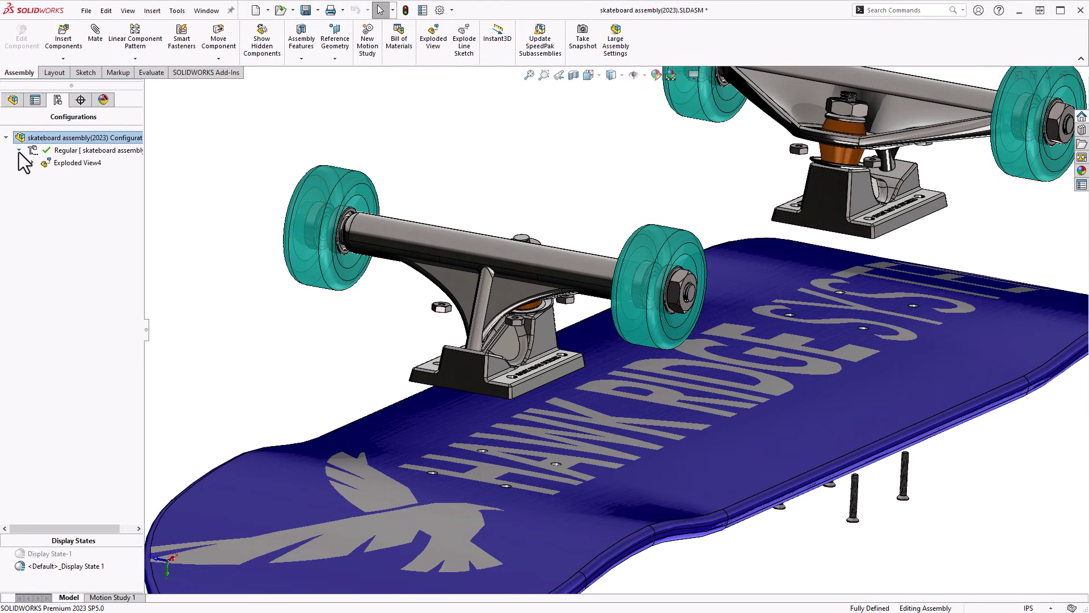
right_click(83, 163)
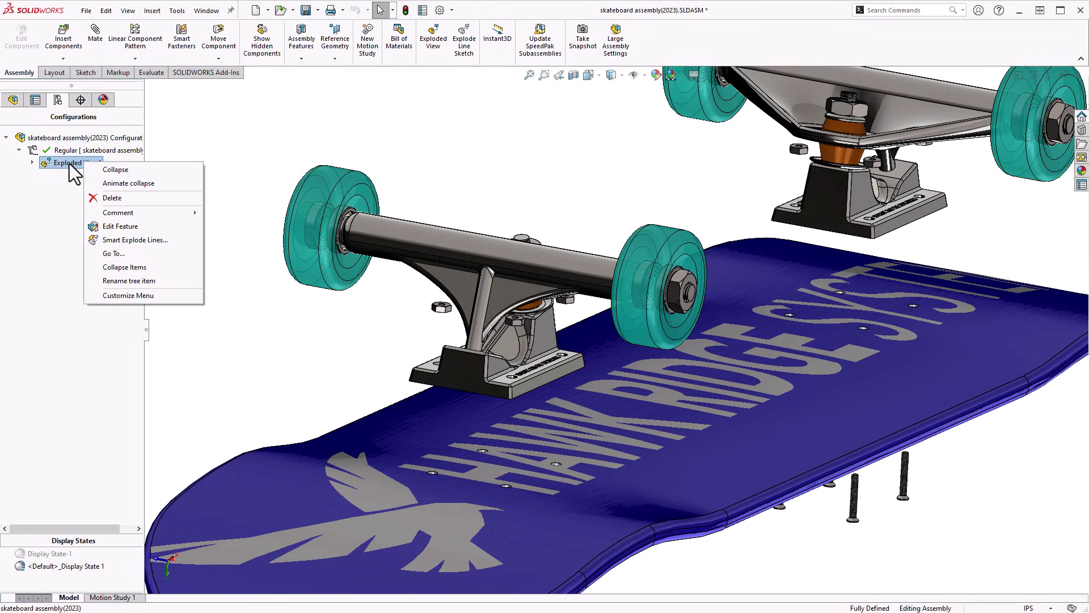
click(127, 227)
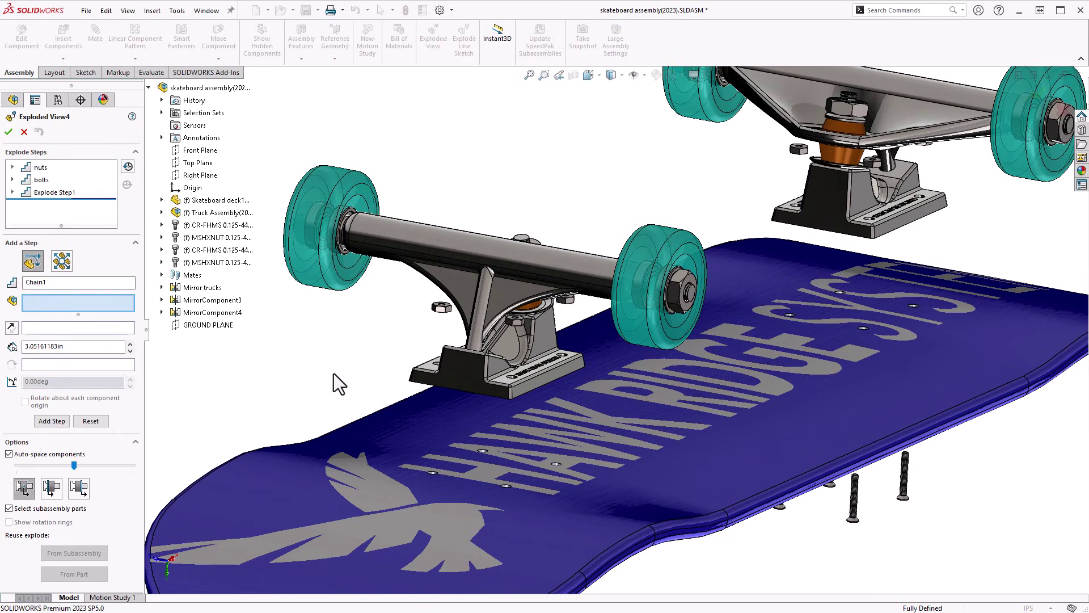
- Turn off subassembly part selection and auto-spacing, and select both truck assemblies for the new explode step
click(8, 508)
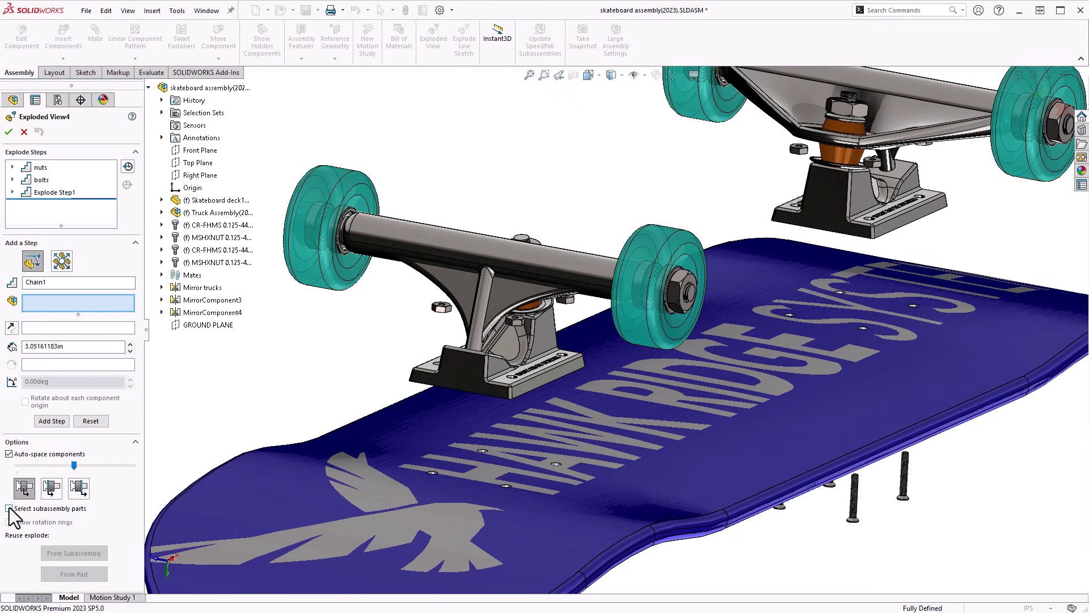
click(9, 455)
click(554, 262)
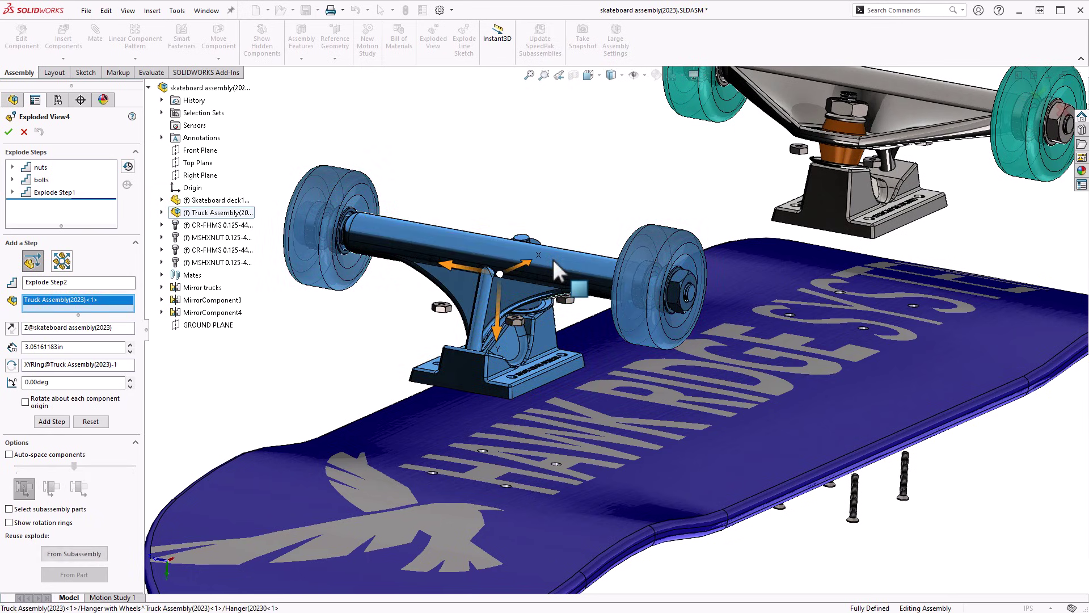
click(939, 94)
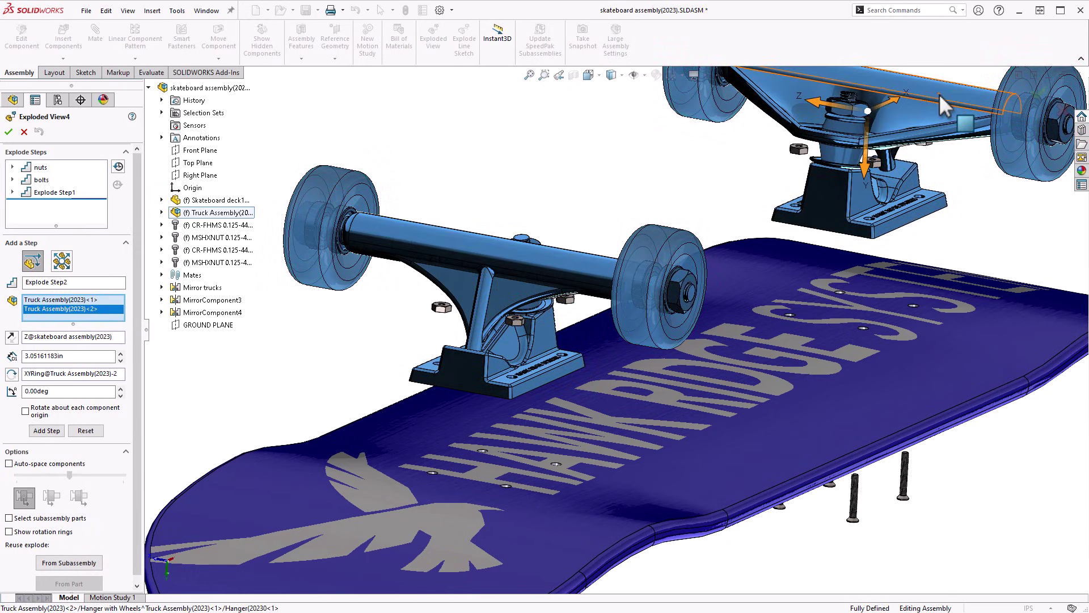
scroll(138, 368, down, 1)
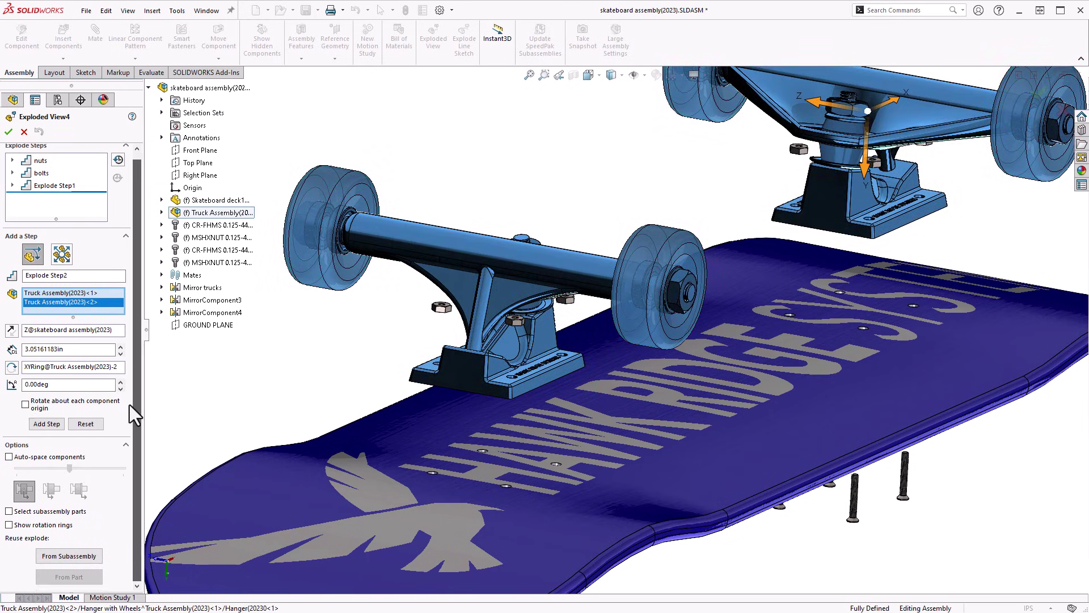
- Reuse the subassembly's explode steps for both selected truck assemblies and accept Exploded View4
click(82, 559)
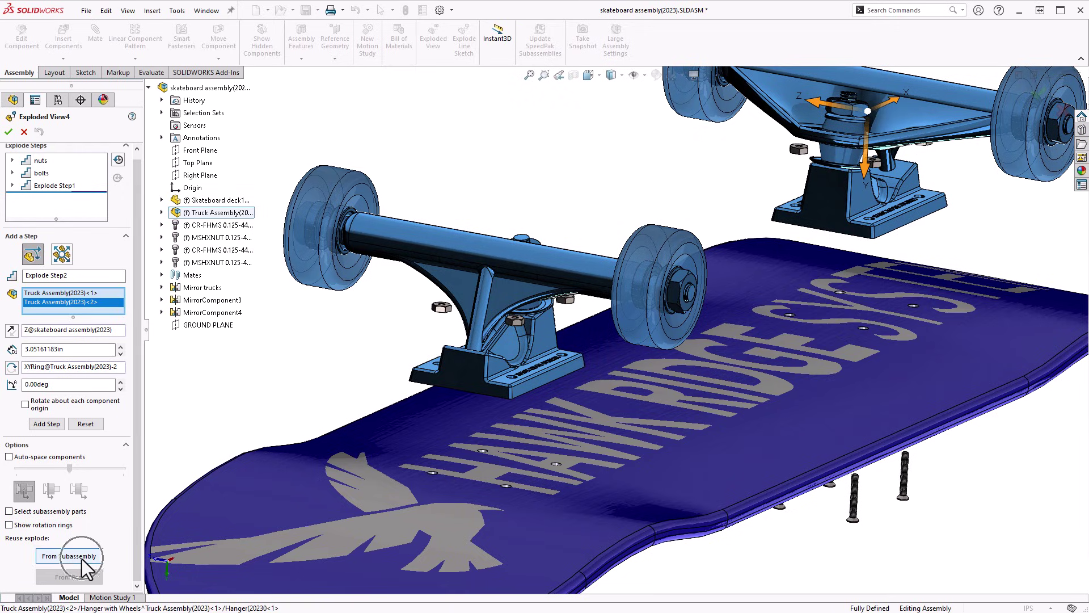
click(82, 559)
scroll(651, 232, up, 8)
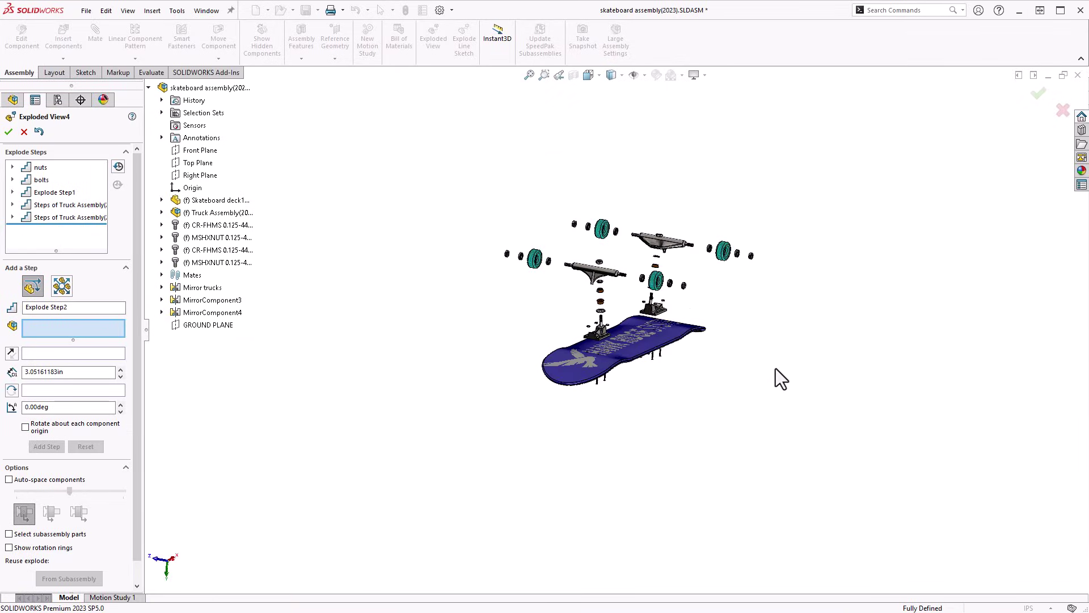
middle_drag(775, 368, 750, 365)
scroll(750, 366, down, 3)
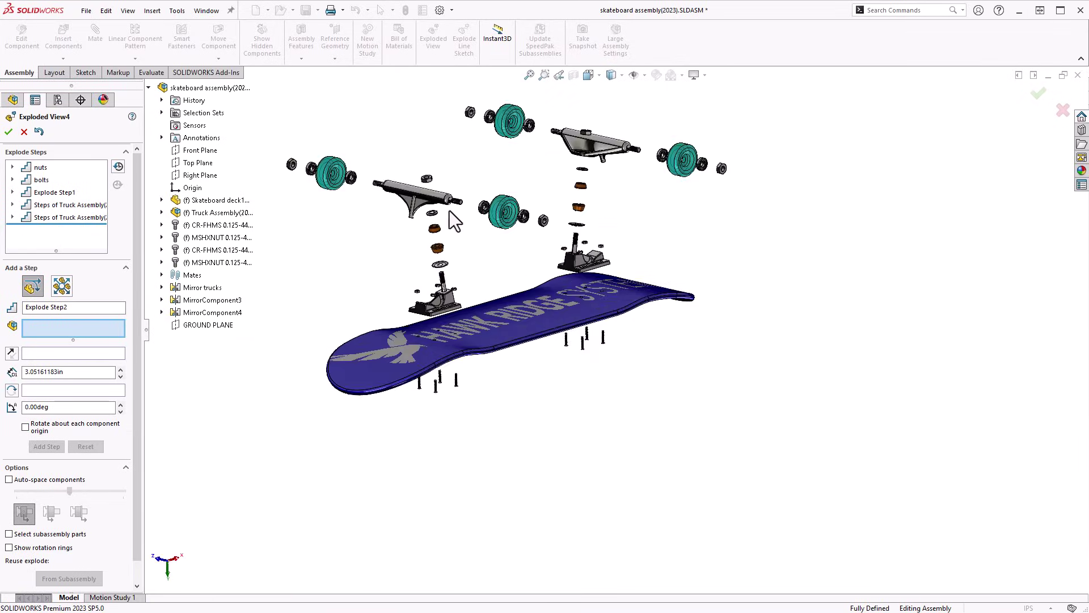
click(10, 133)
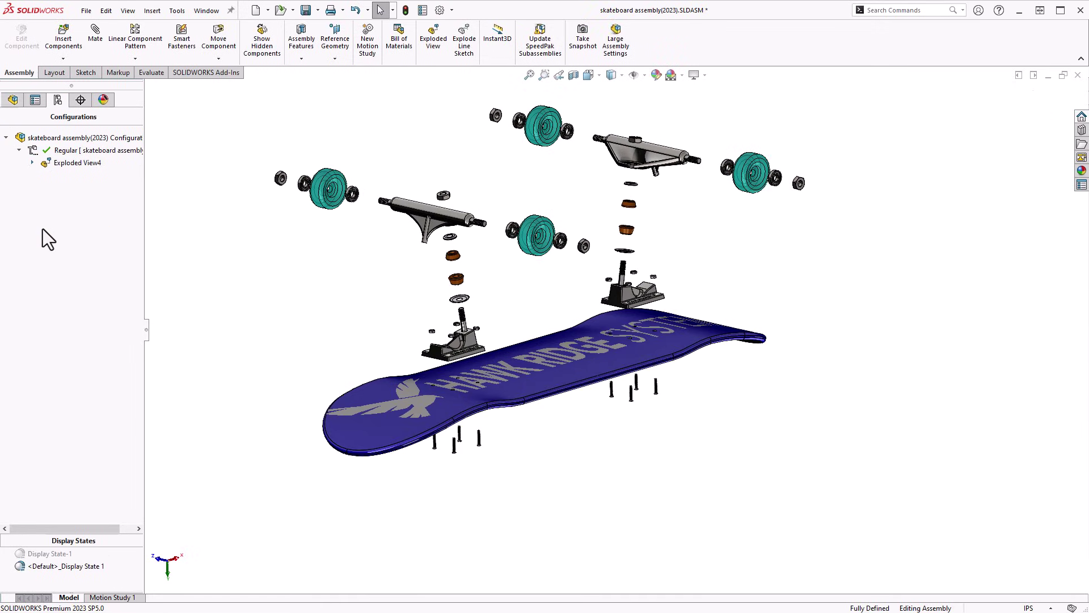
- Animate the collapse of Exploded View4, try the loop and reciprocate playback modes, and close the animation controller
right_click(84, 164)
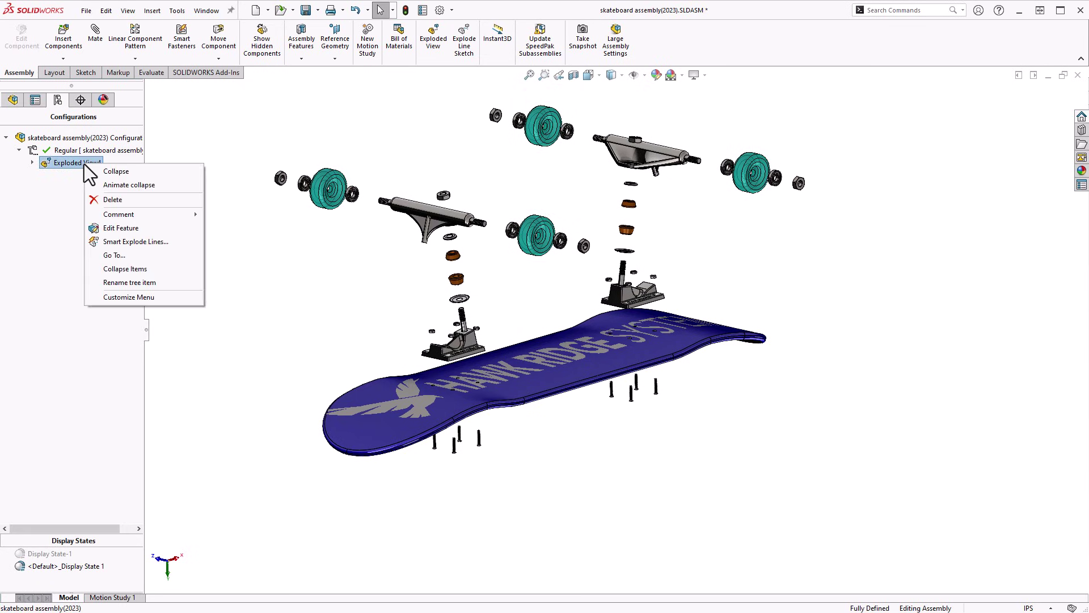
click(144, 186)
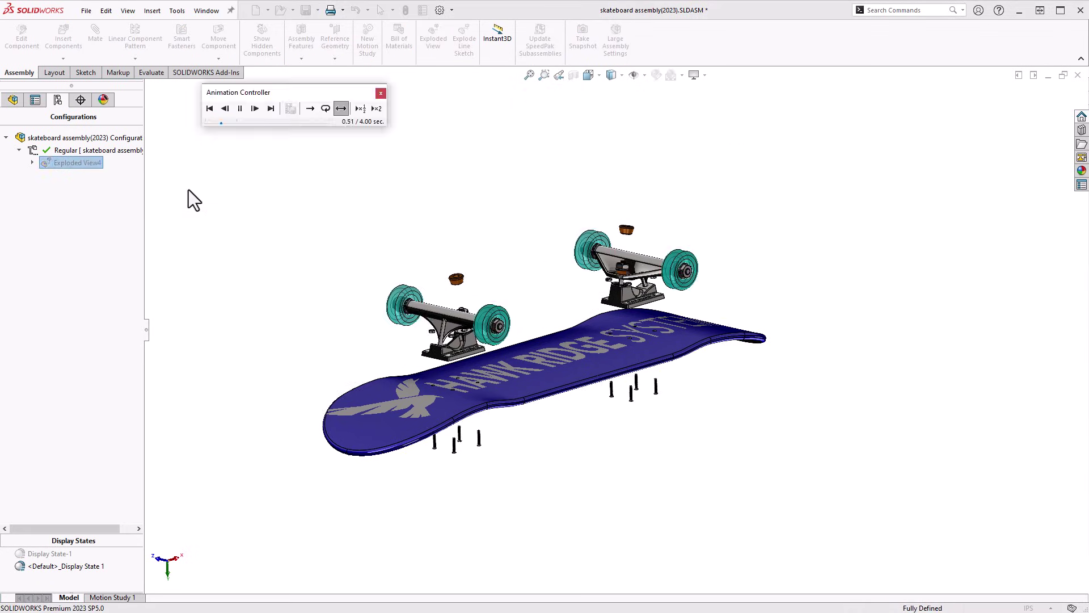
click(341, 108)
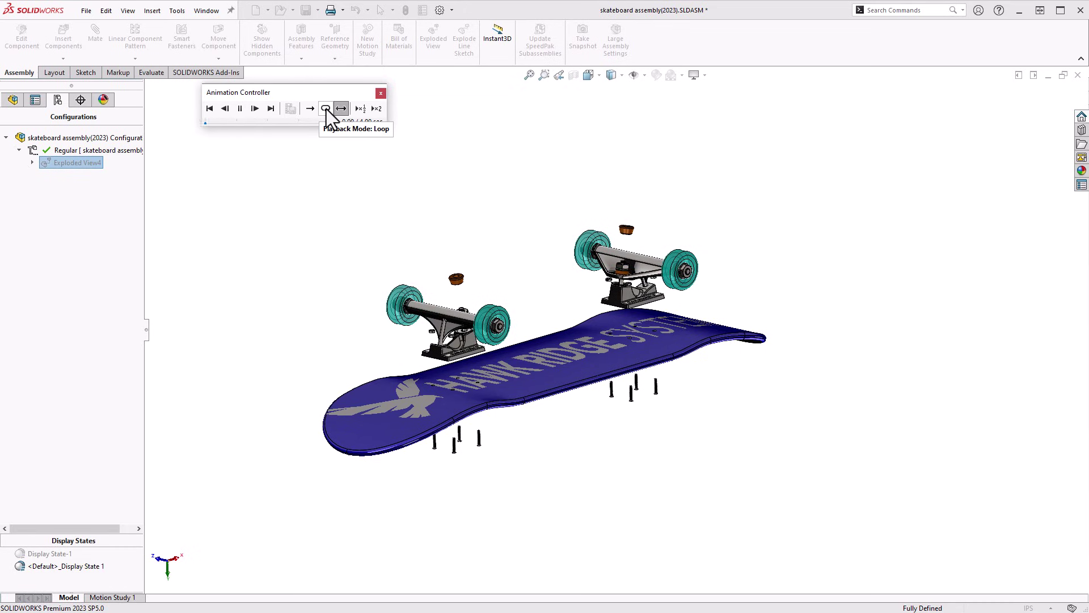
click(326, 109)
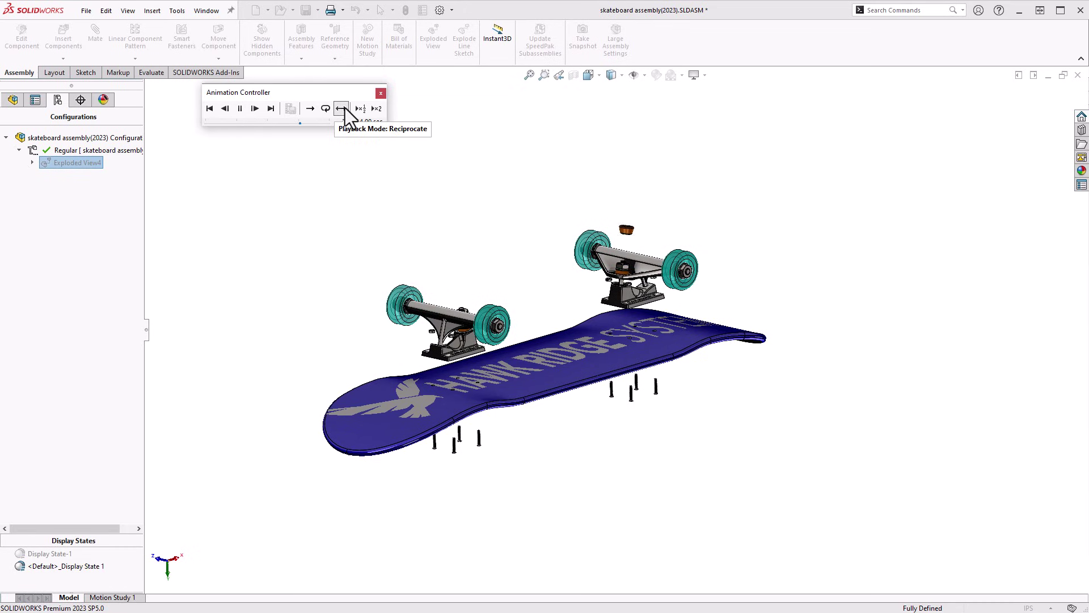
click(342, 108)
click(381, 93)
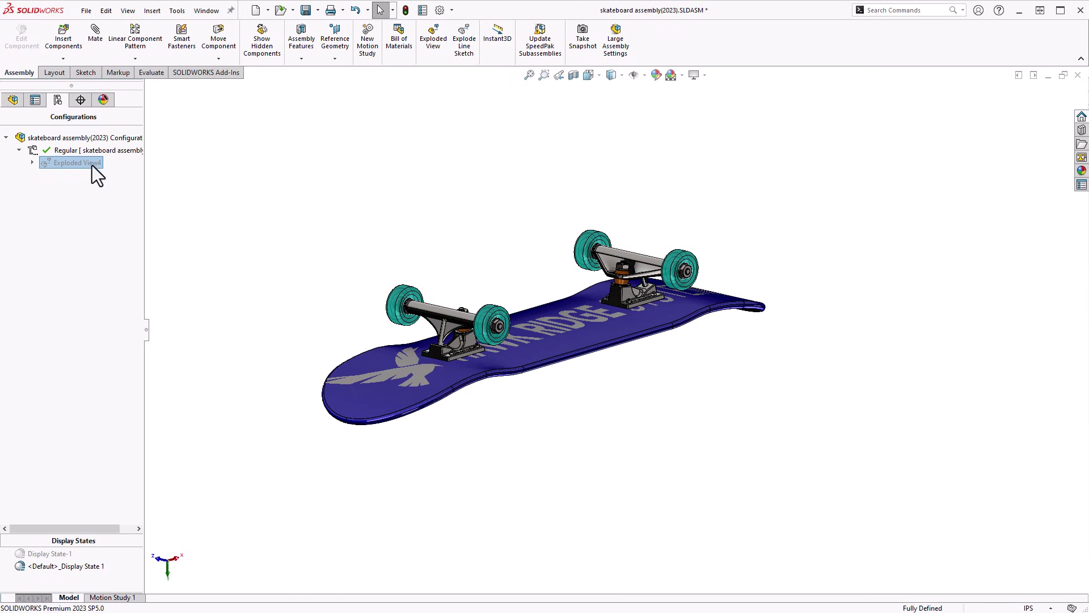
- Switch Exploded View4 between its exploded and collapsed states, leaving the skateboard assembly exploded
double_click(65, 164)
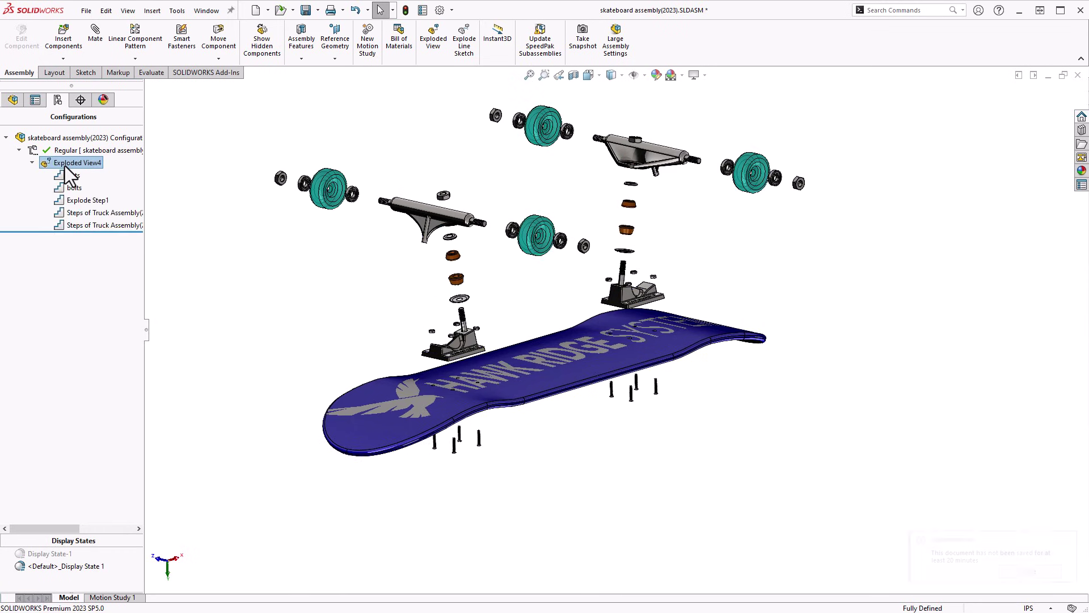
double_click(74, 162)
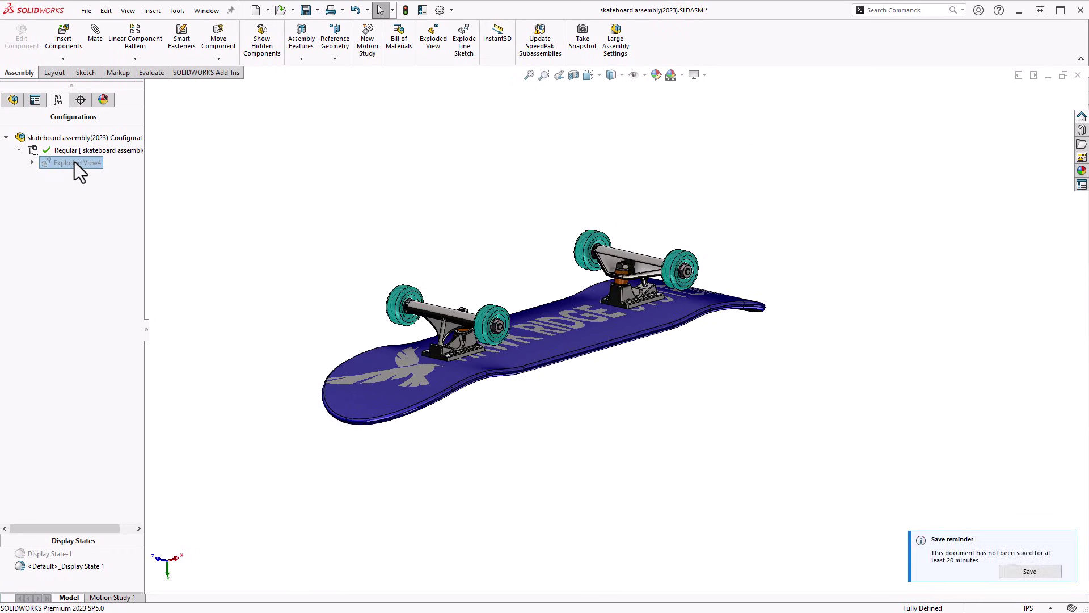
double_click(75, 162)
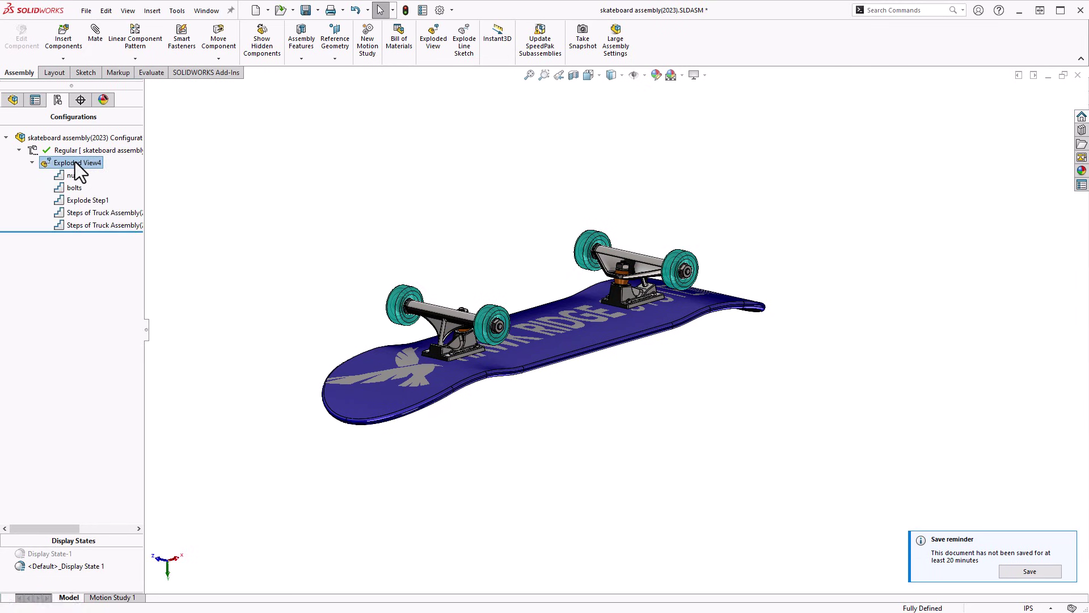
- Generate smart explode lines for all the preselected components of Exploded View4, using the bounding box center as reference point
right_click(75, 163)
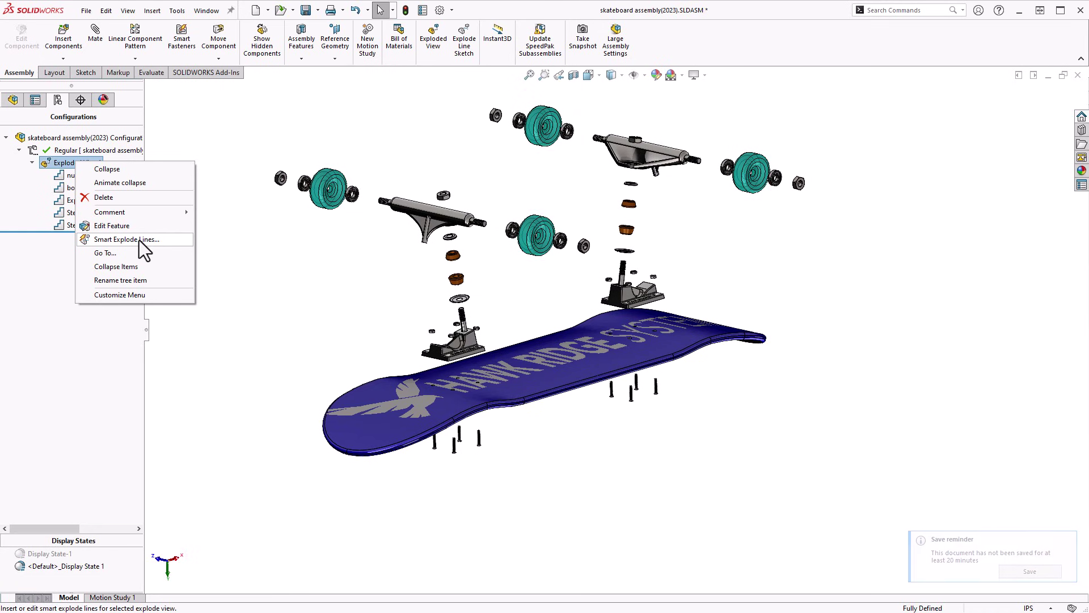
click(154, 241)
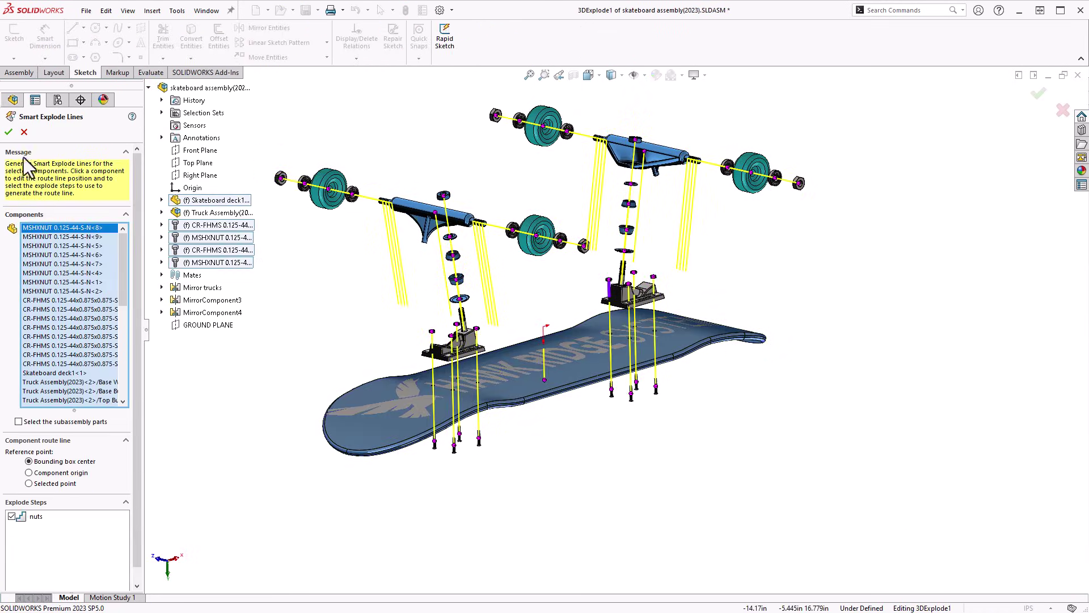
click(8, 132)
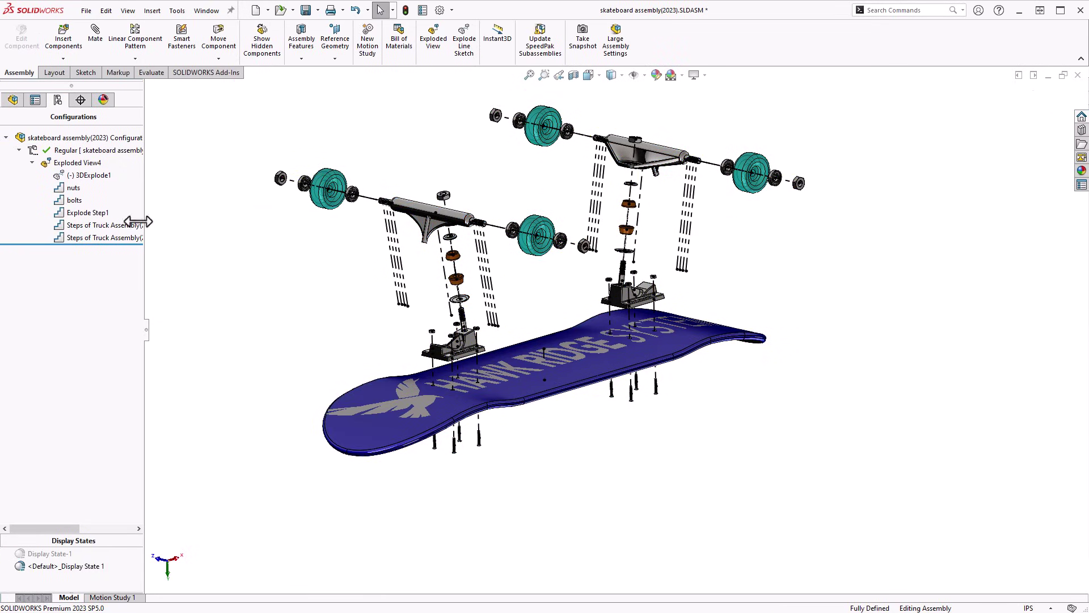
- Dissolve the smart explode lines in 3DExplode1 and open the sketch for editing
right_click(90, 179)
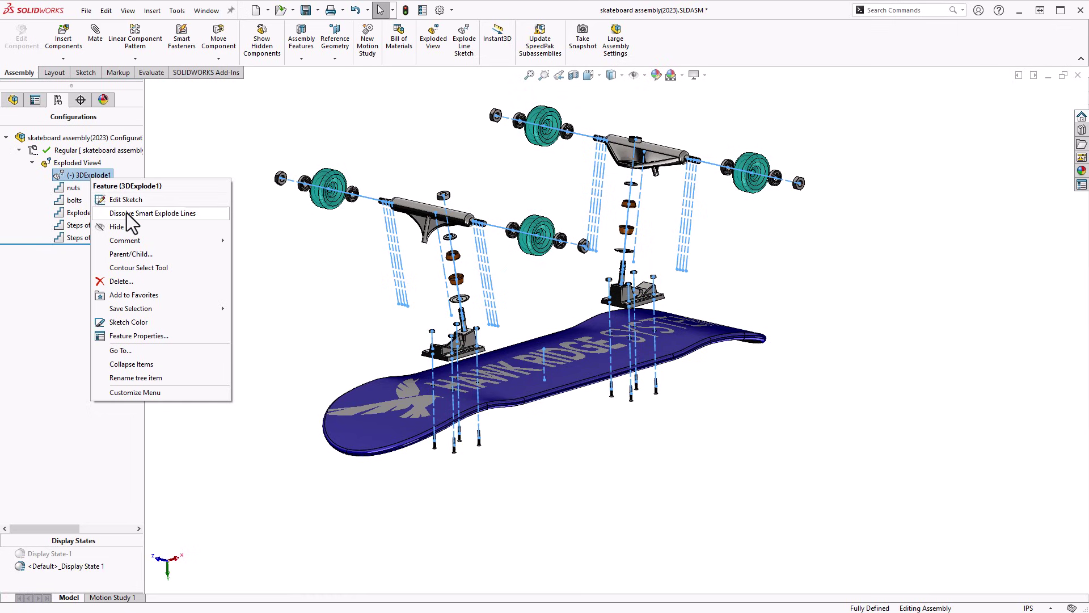
click(165, 214)
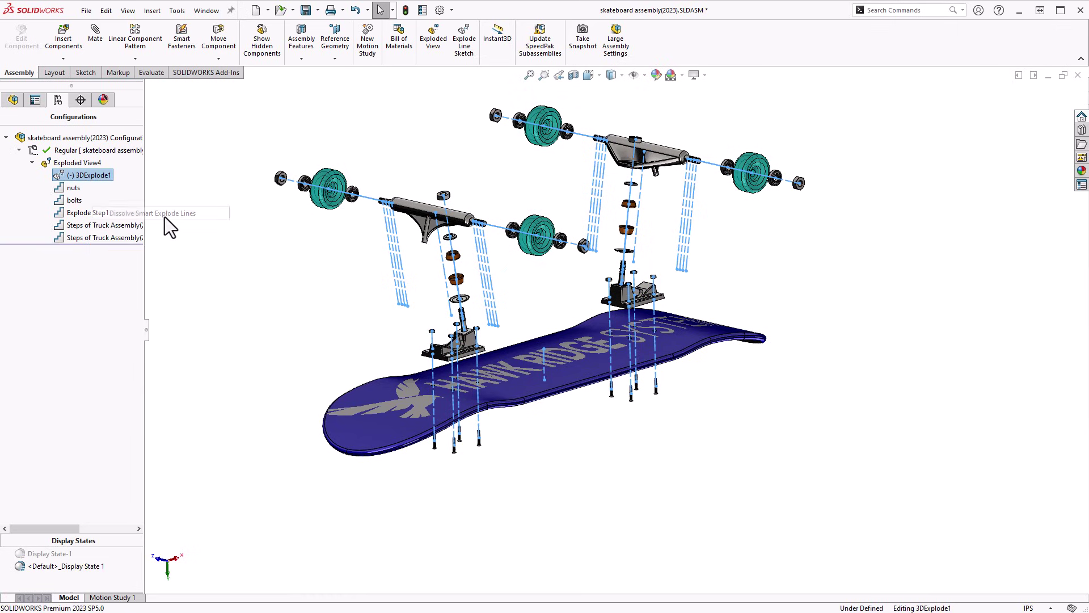
right_click(88, 175)
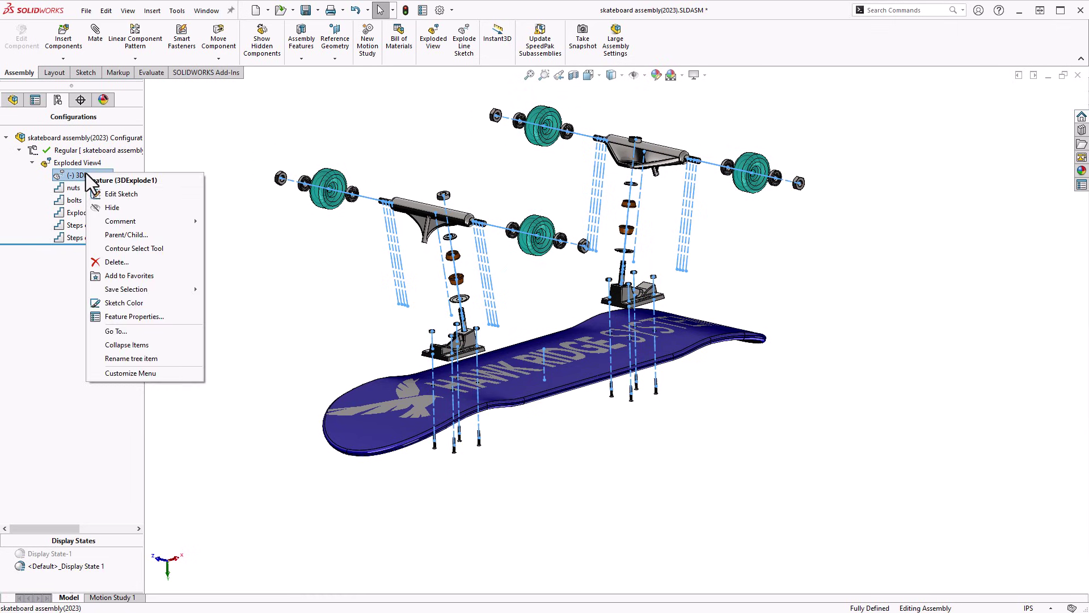
click(121, 194)
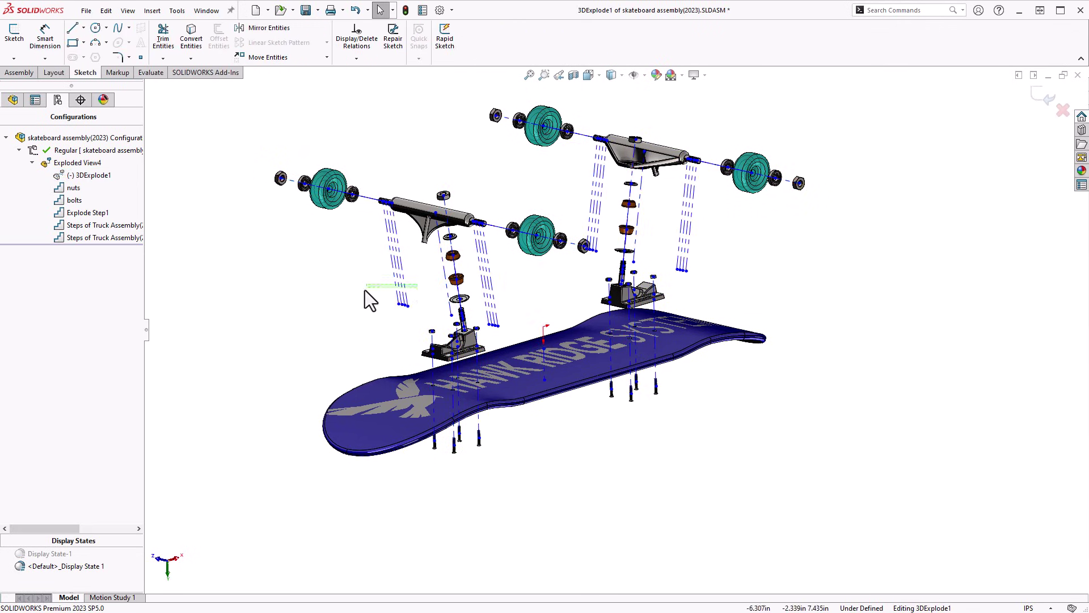
- Delete the stray explode lines running down from both truck hangers and exit the 3DExplode1 sketch
drag(366, 290, 370, 322)
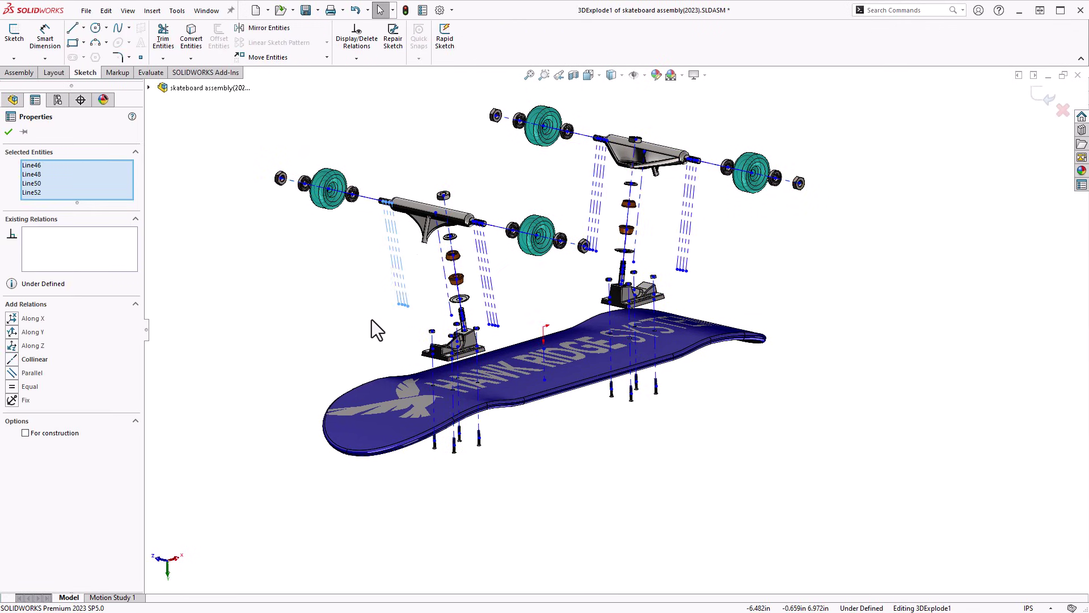
key(Delete)
drag(482, 321, 472, 296)
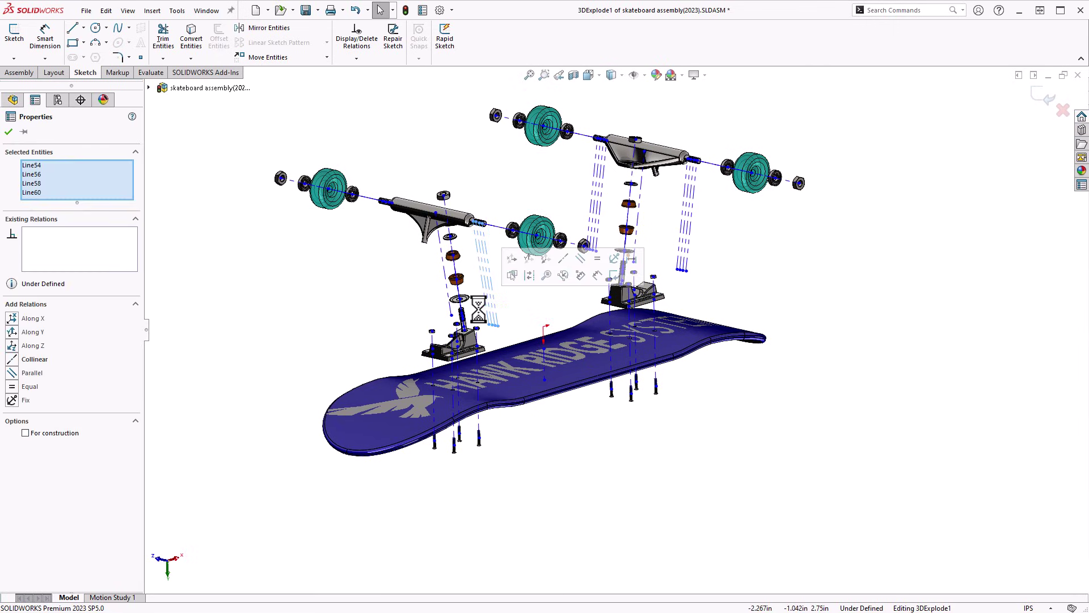
key(Delete)
drag(581, 202, 605, 195)
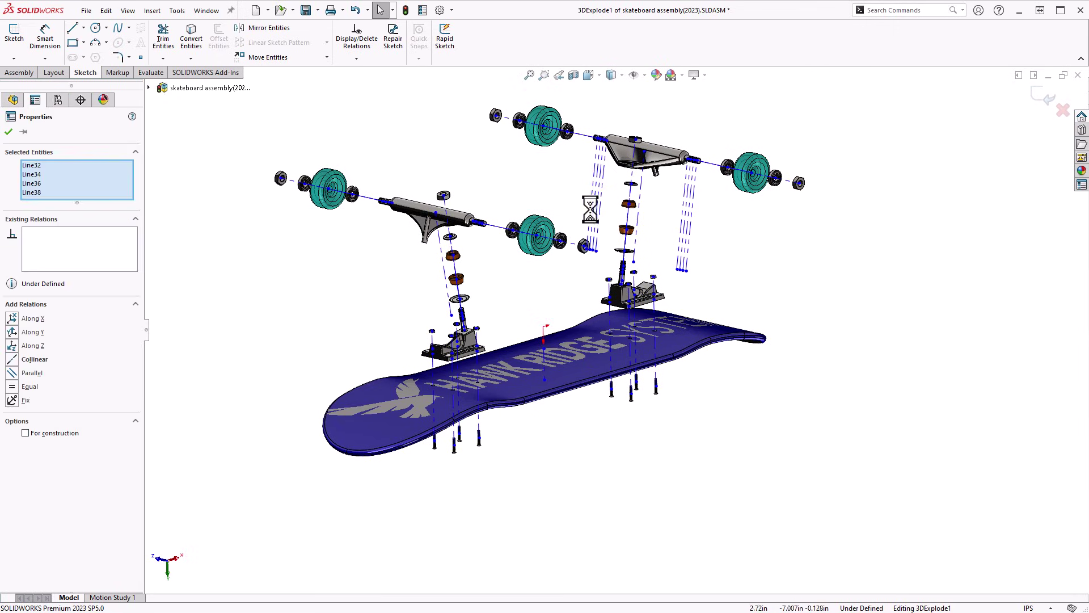
key(Delete)
drag(668, 223, 667, 227)
key(Delete)
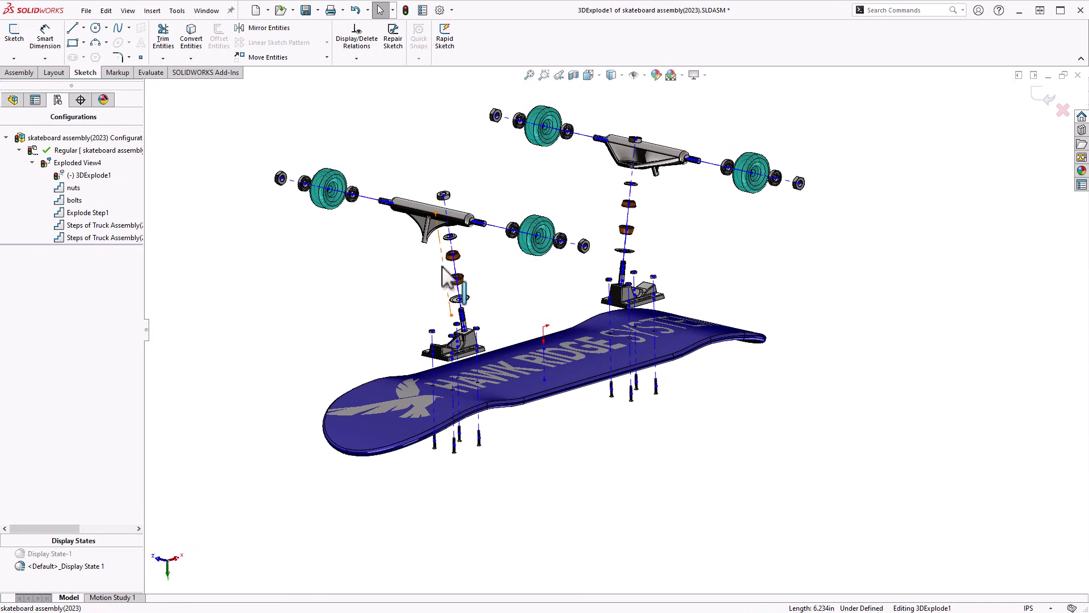
click(1046, 97)
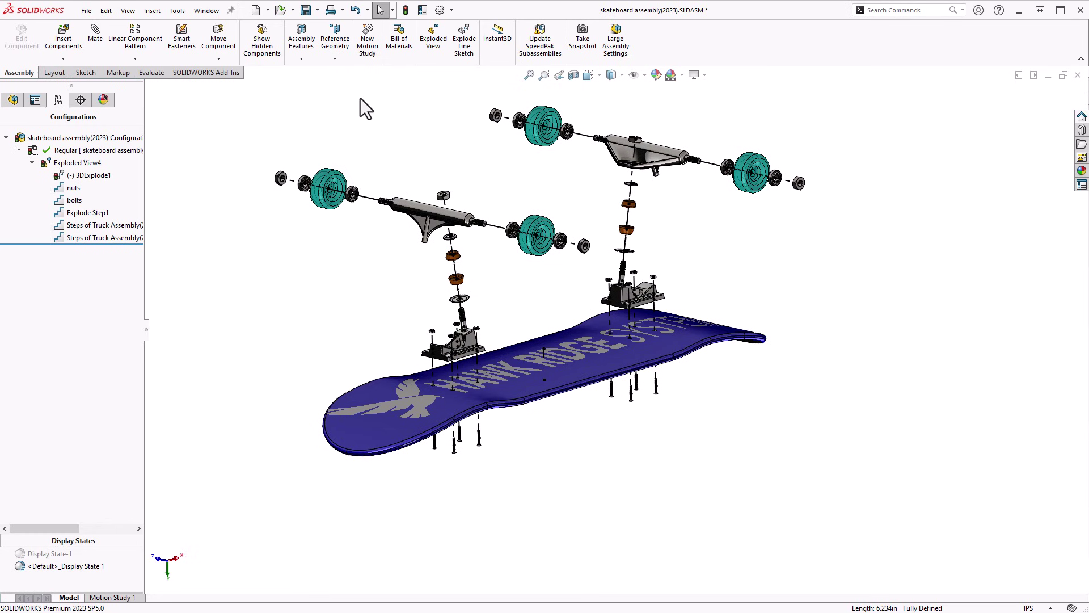
middle_drag(407, 141, 397, 166)
click(79, 162)
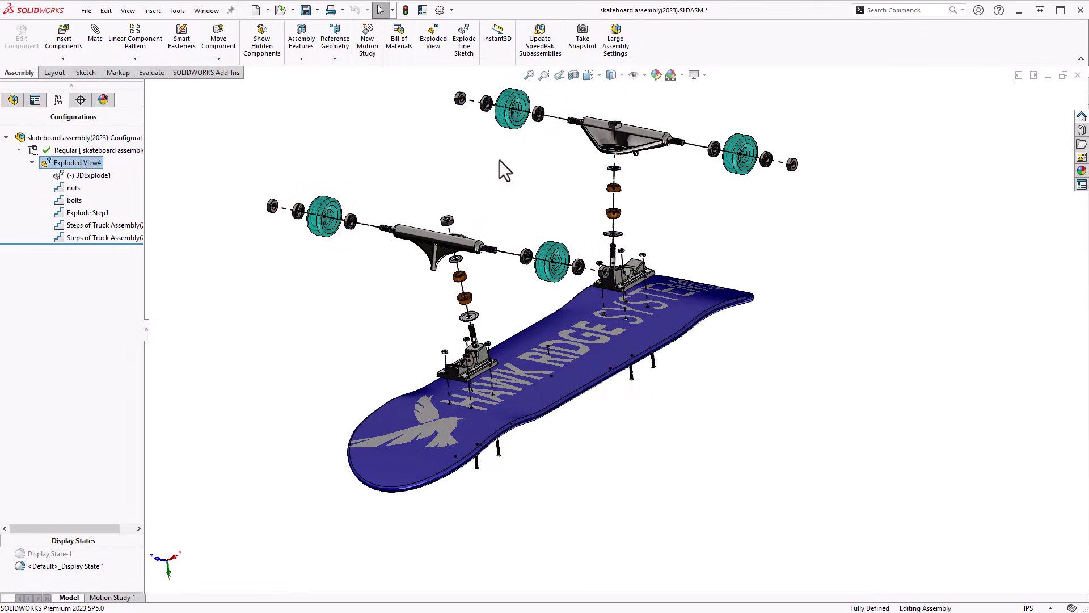